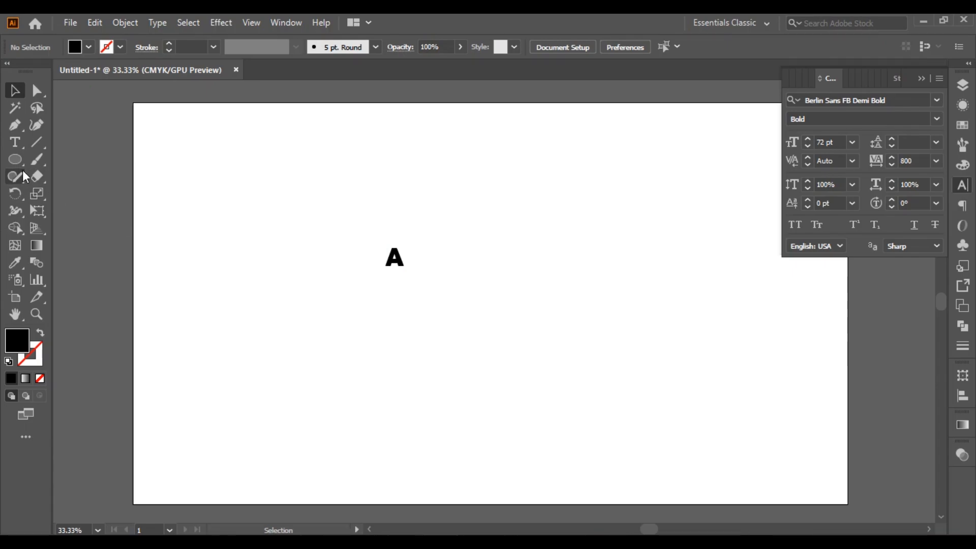
Step: Add a separate text letter R beside the A in 72 pt Berlin Sans FB Demi Bold
key(t)
click(461, 285)
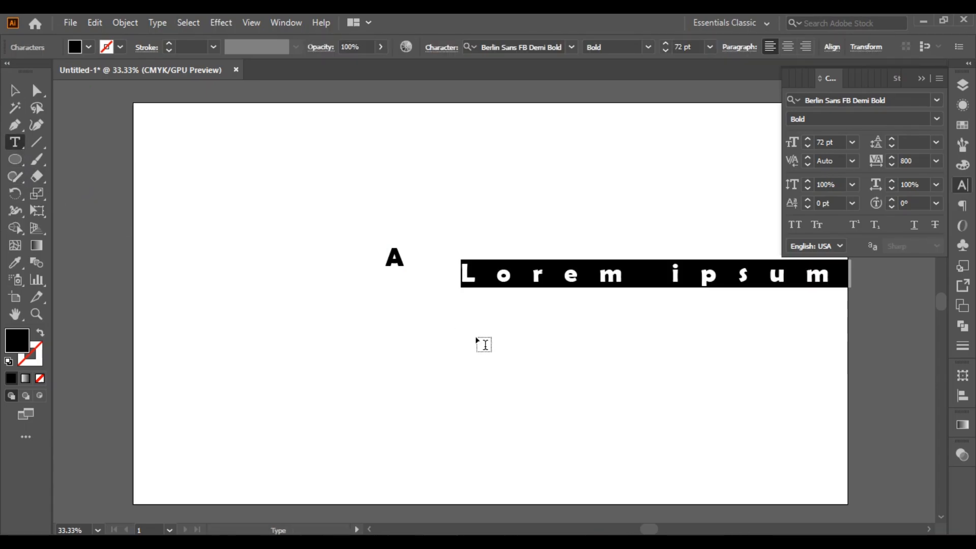
text(R)
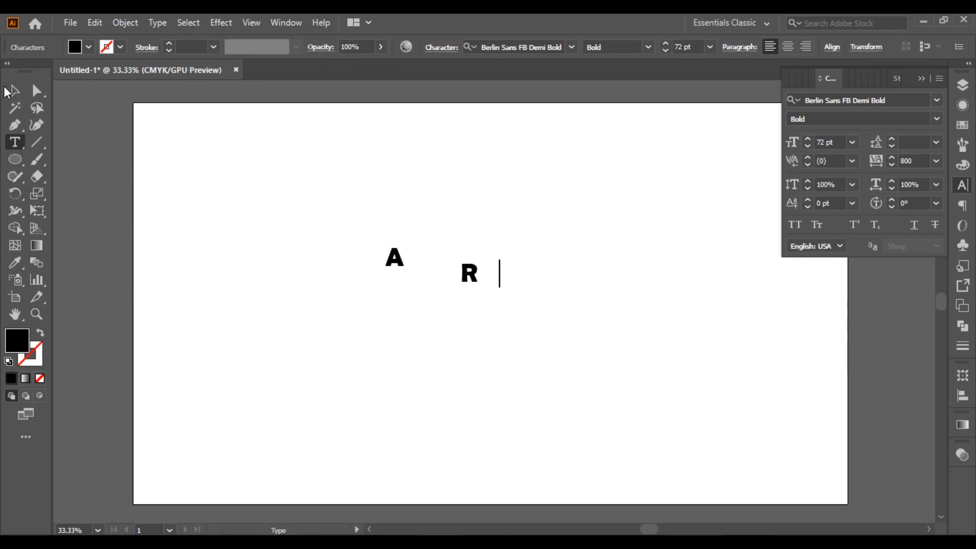
click(13, 92)
click(232, 268)
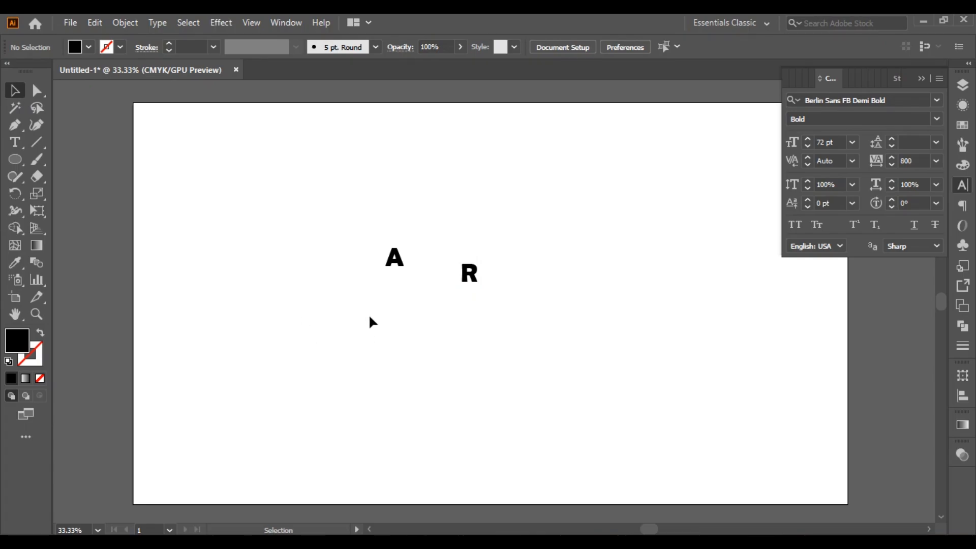
Step: Enlarge the letters A and R together to about 543 pt, with the R lower and right of the A
drag(470, 278, 608, 453)
drag(414, 296, 564, 348)
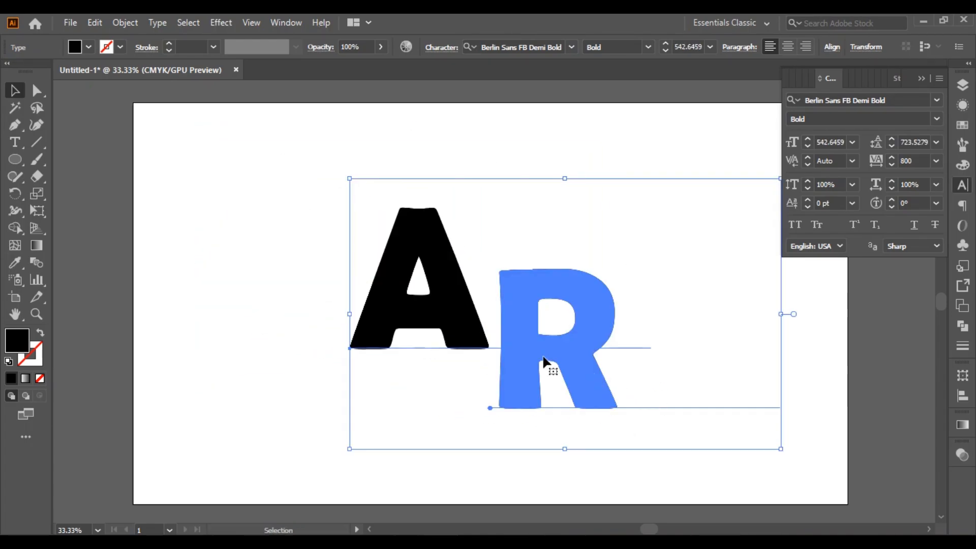
click(273, 301)
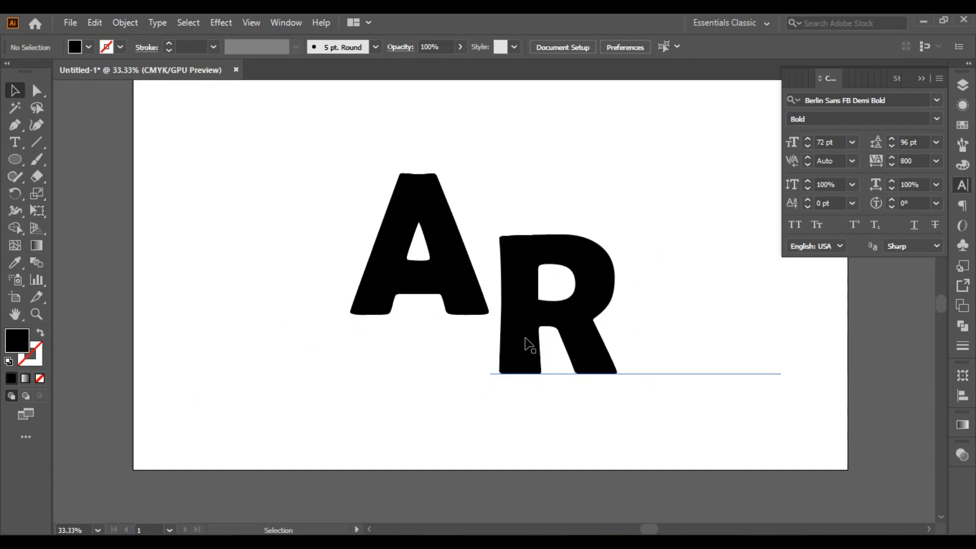
key(space)
drag(573, 254, 540, 249)
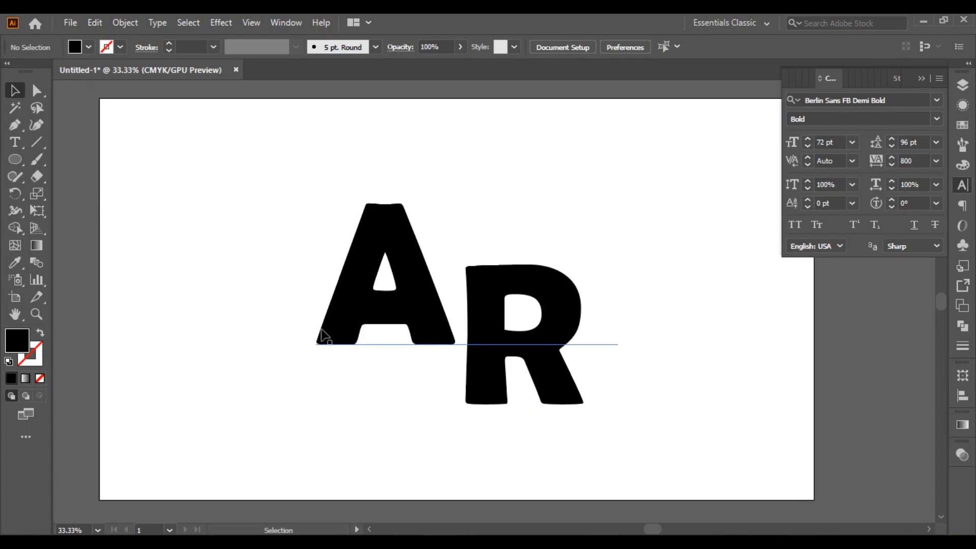
Step: Move the R diagonally down so its upper-left stem touches the A's right foot
drag(479, 329, 452, 345)
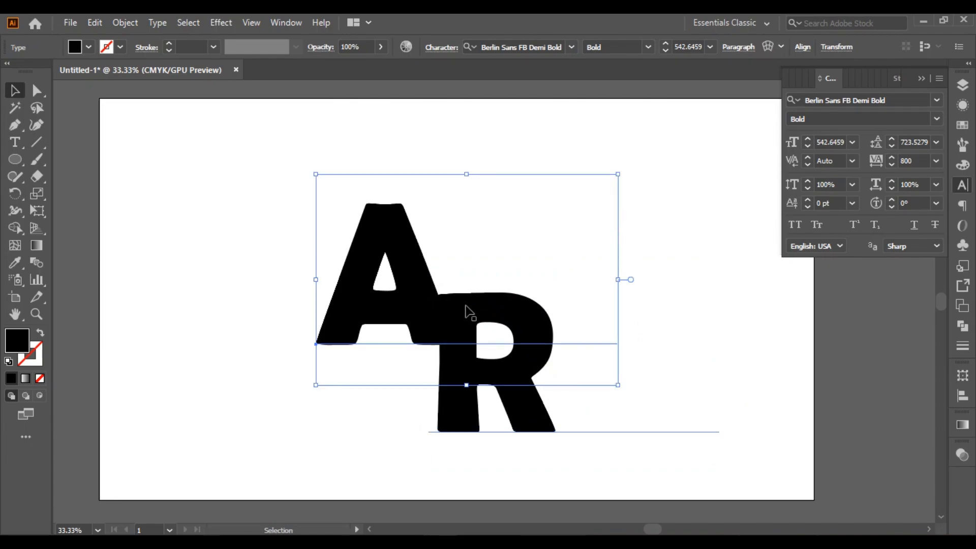
mouse_move(464, 311)
mouse_down()
mouse_move(491, 291)
mouse_move(469, 324)
mouse_up()
click(498, 228)
click(225, 318)
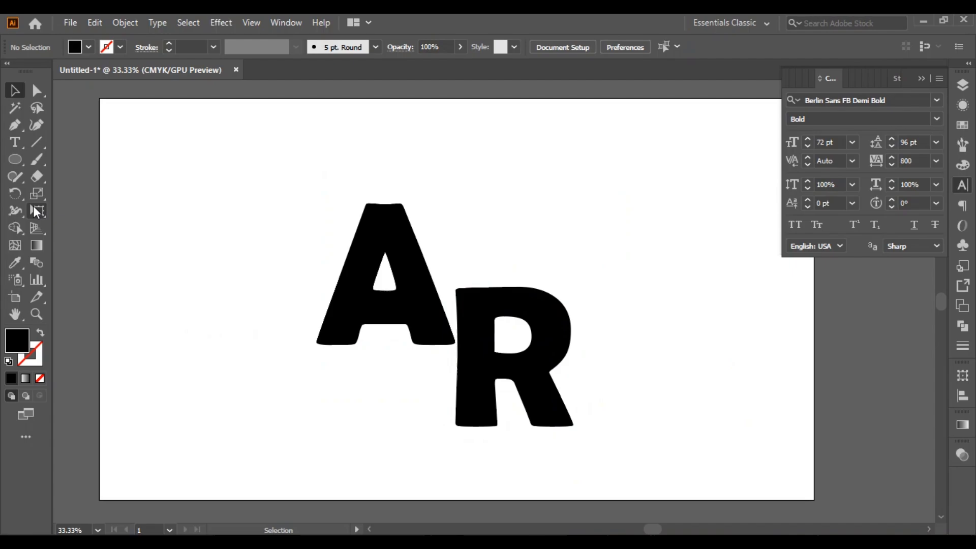
Step: Draw a long, thin black rectangle across both letters and rotate it into an upward-right diagonal
drag(19, 160, 76, 160)
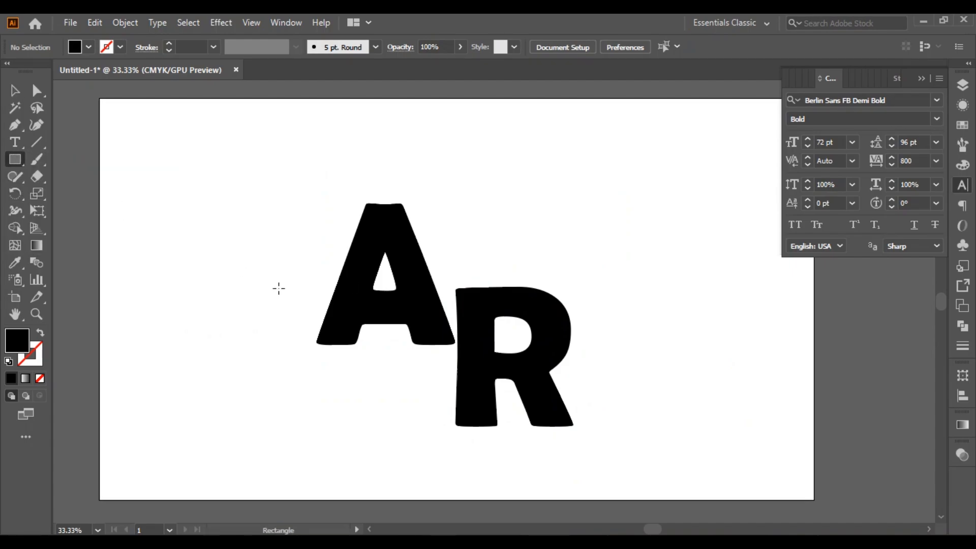
drag(279, 288, 610, 334)
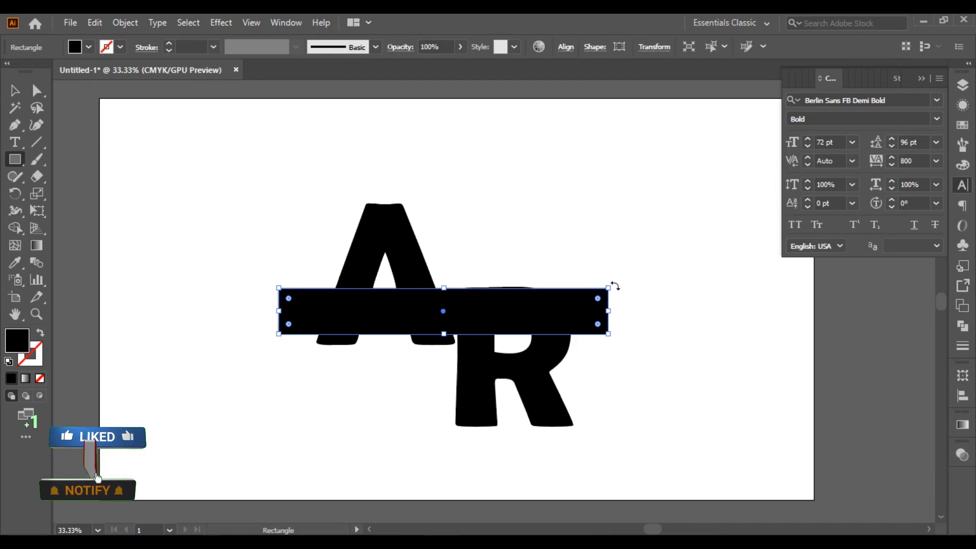
drag(614, 283, 559, 193)
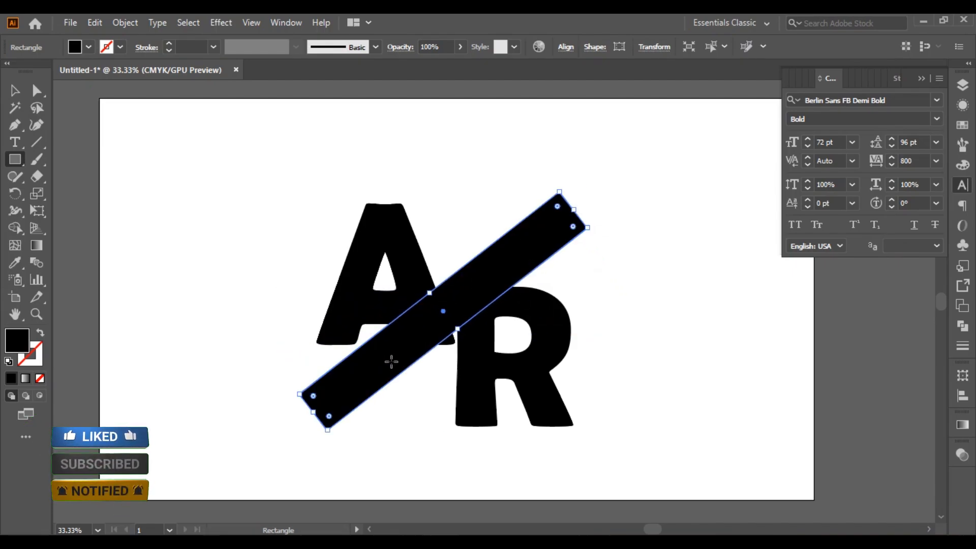
Step: Rotate the diagonal bar steeper and reposition it over the junction between the A's right foot and the R's upper-left corner
click(14, 90)
drag(395, 356, 409, 375)
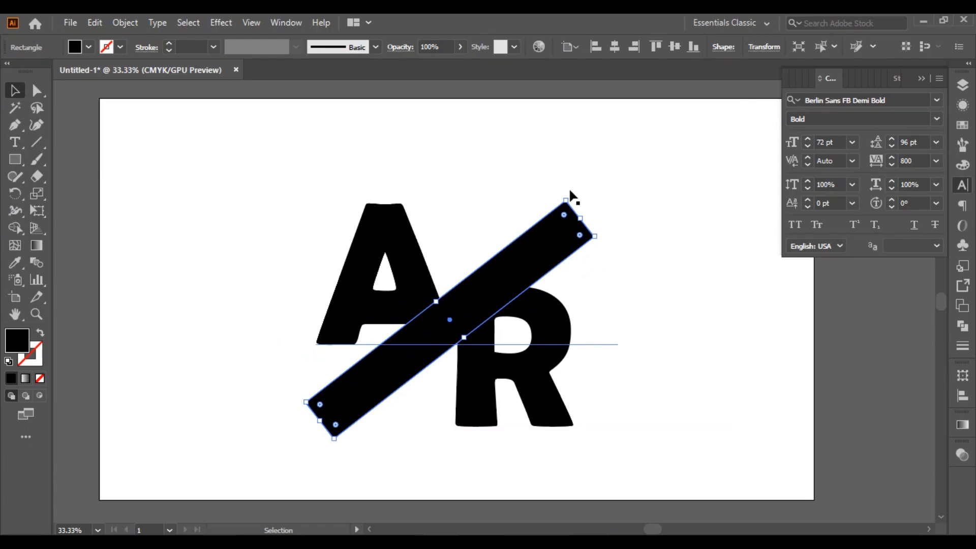
drag(568, 196, 547, 181)
drag(480, 313, 490, 322)
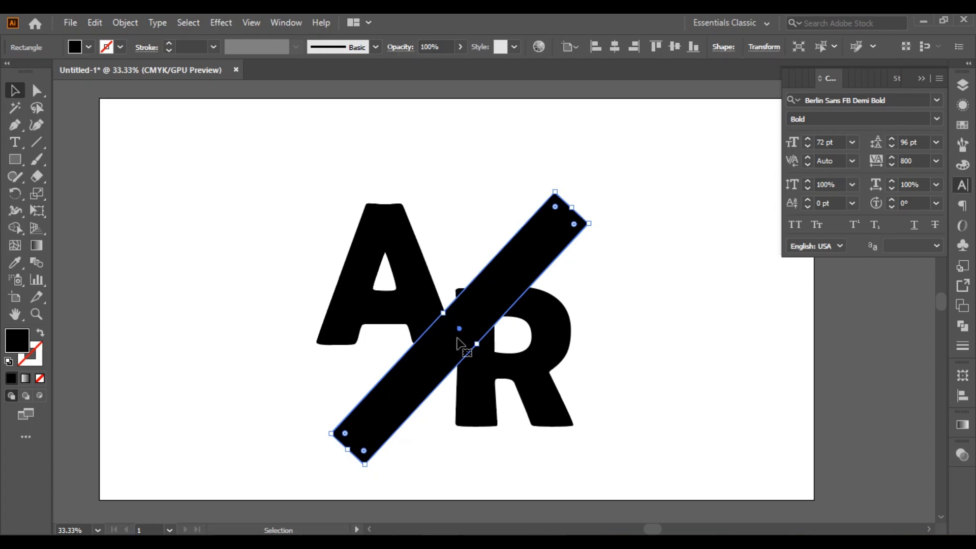
mouse_move(442, 311)
mouse_down()
mouse_move(450, 312)
mouse_move(441, 310)
mouse_up()
click(536, 315)
click(266, 283)
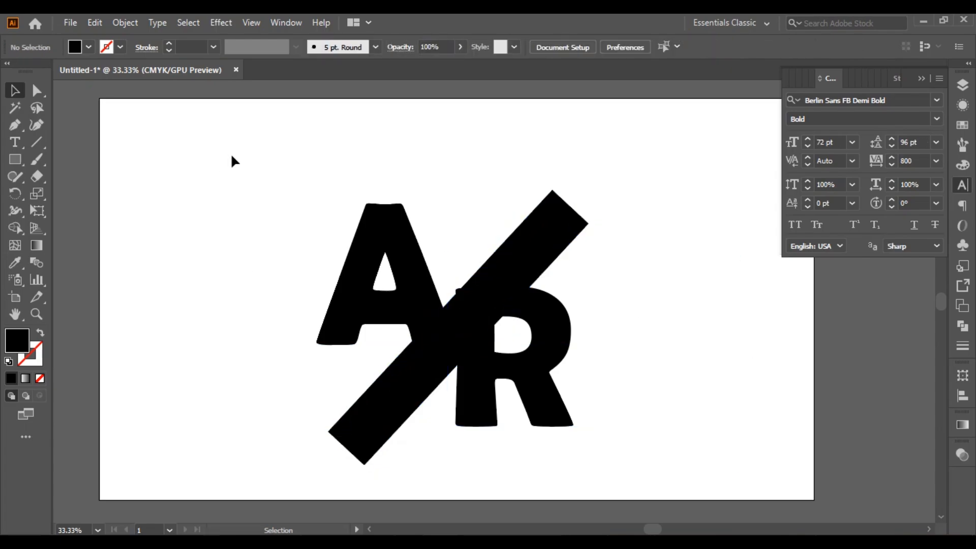
Step: Expand the A and R text into vector shapes with Object and Fill enabled
click(397, 269)
shift+click(482, 407)
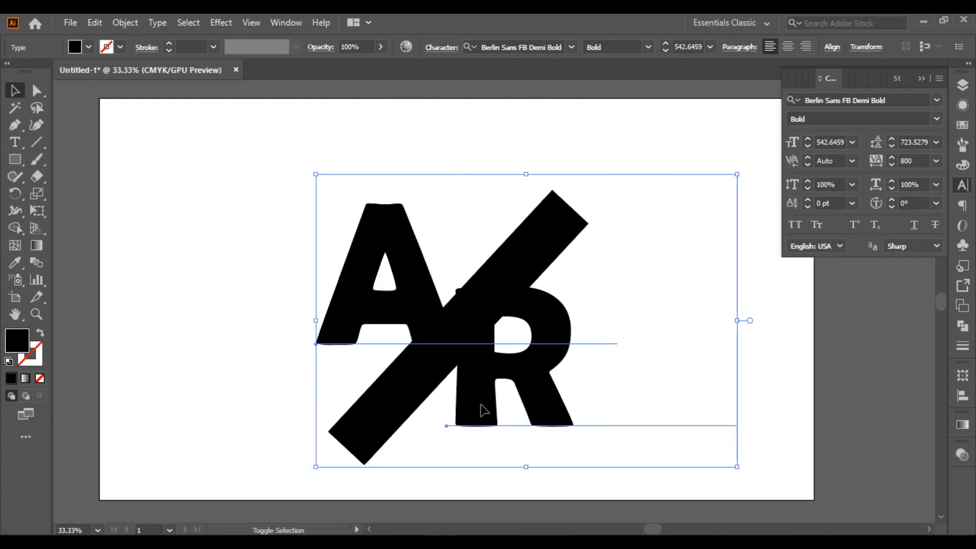
click(118, 24)
click(184, 188)
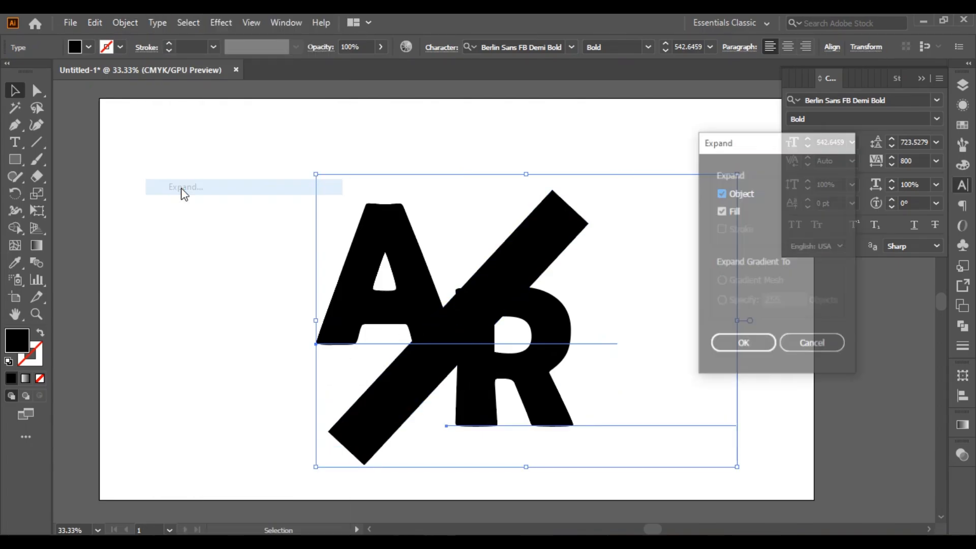
click(731, 350)
click(212, 161)
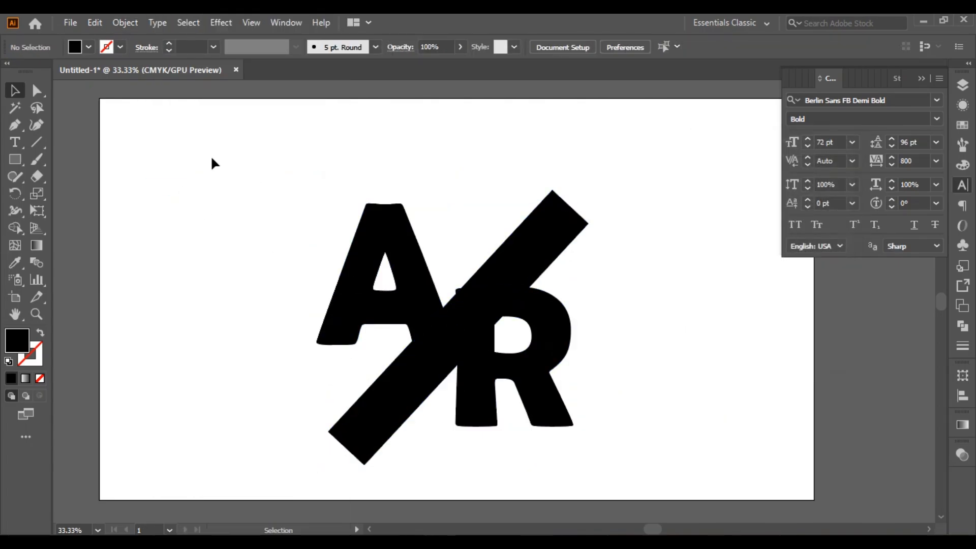
Step: Remove the diagonal bar and the letter parts it overlaps with the Shape Builder tool, leaving slanted cuts in A and R
drag(170, 118, 673, 502)
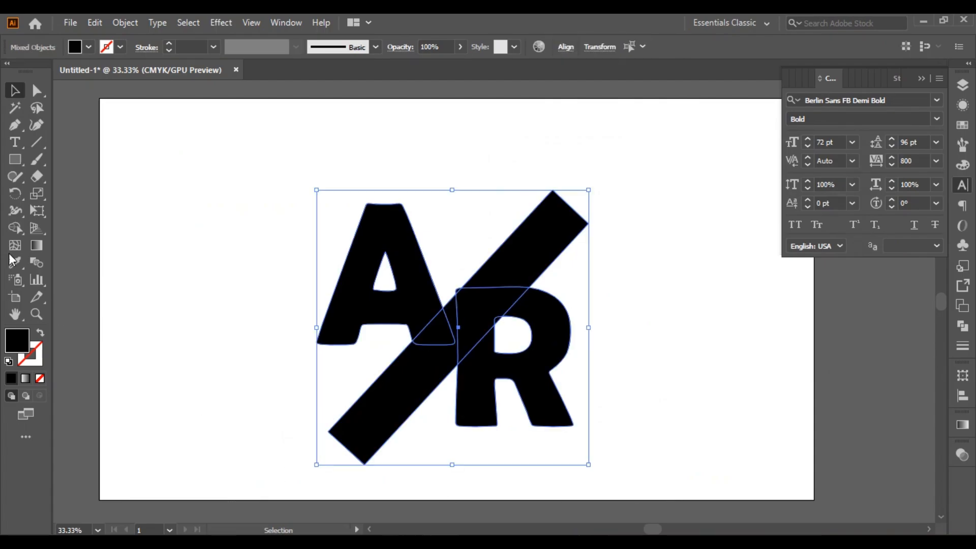
click(14, 229)
mouse_move(331, 393)
mouse_down()
mouse_move(412, 379)
mouse_move(470, 323)
mouse_move(509, 264)
mouse_move(451, 284)
mouse_up()
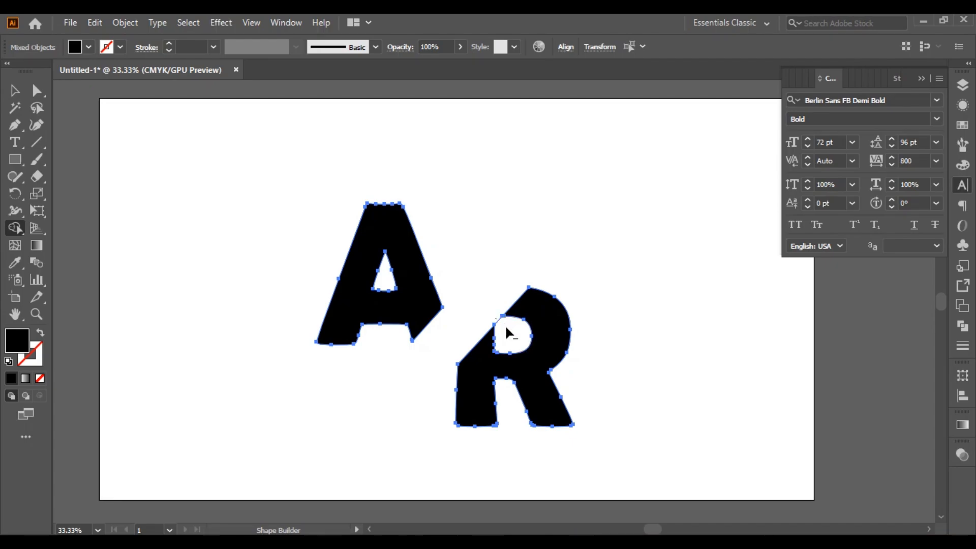
click(14, 91)
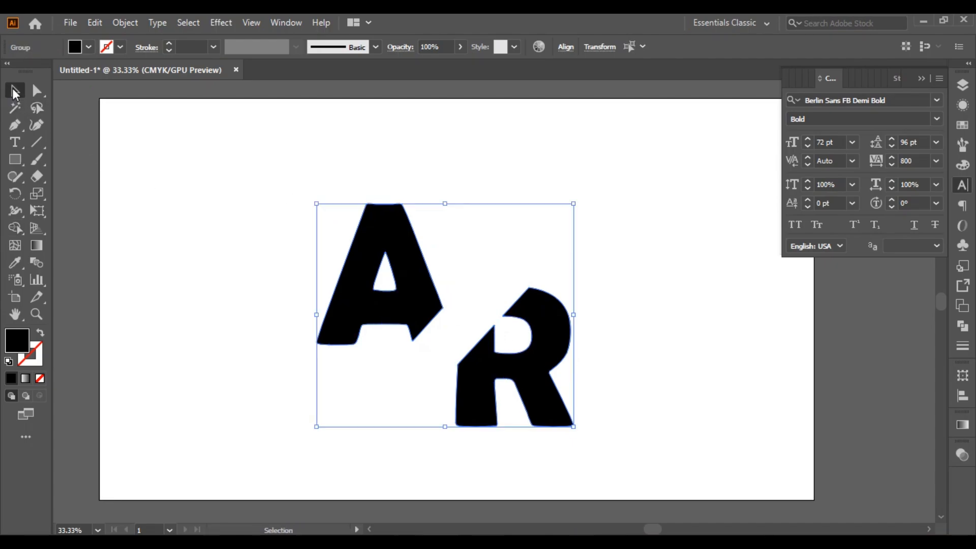
click(147, 202)
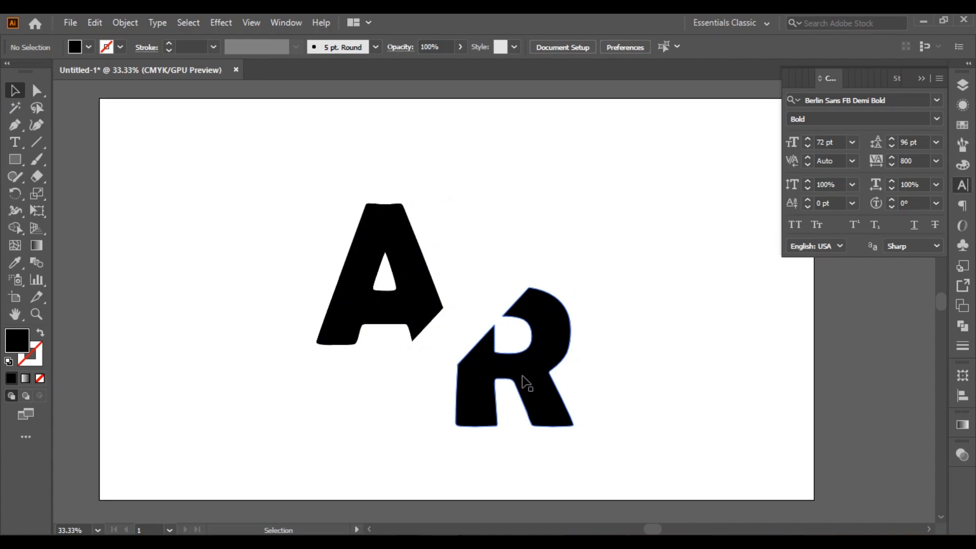
Step: Move the cut R up and left toward the A, leaving a narrow diagonal gap between them
drag(524, 377, 488, 366)
click(618, 332)
click(343, 392)
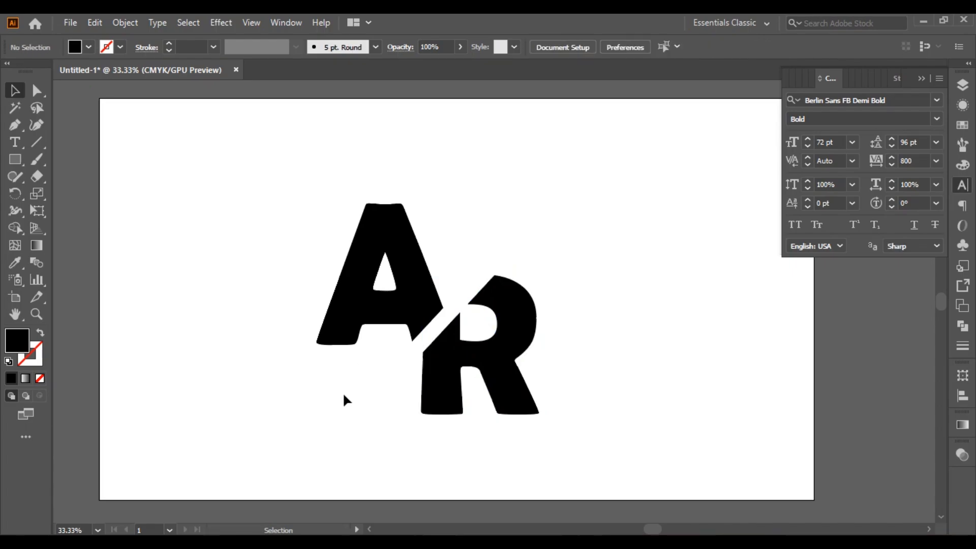
Step: Draw a closed triangular spike with the Pen tool from the A's cut right foot to a sharp point below its left leg
click(15, 125)
click(414, 343)
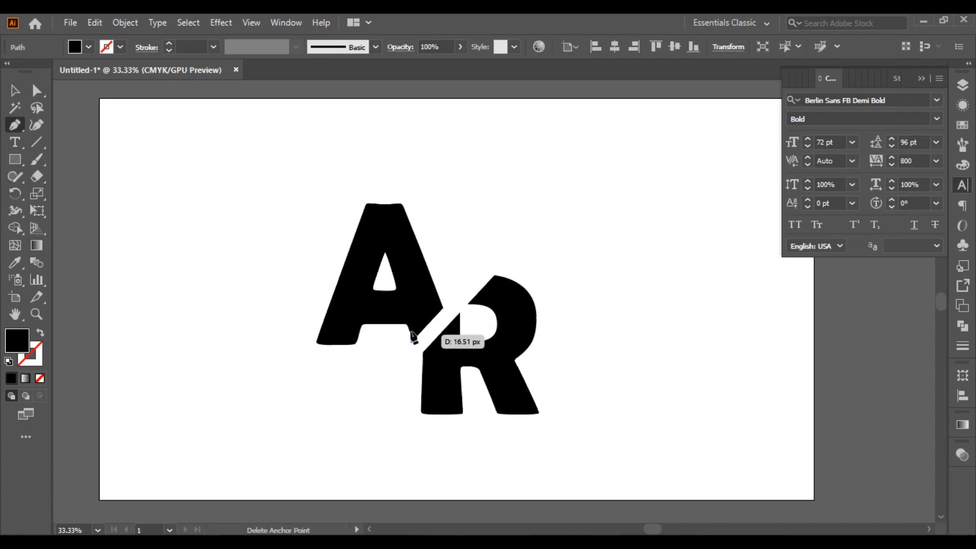
click(407, 324)
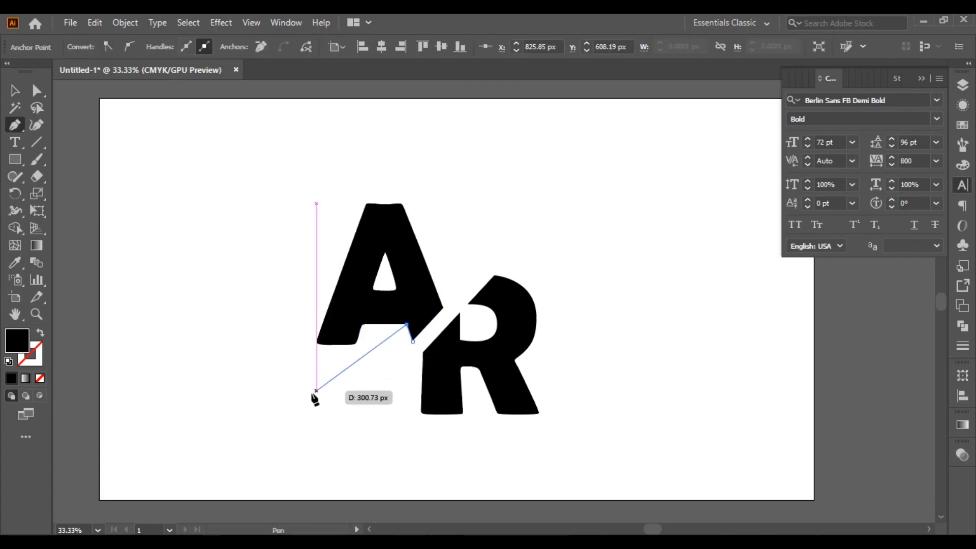
click(296, 405)
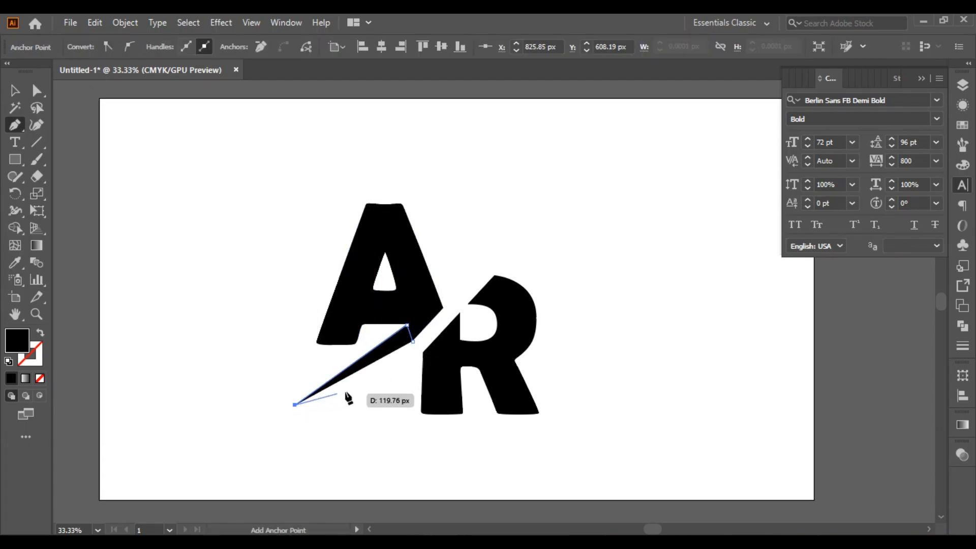
click(412, 341)
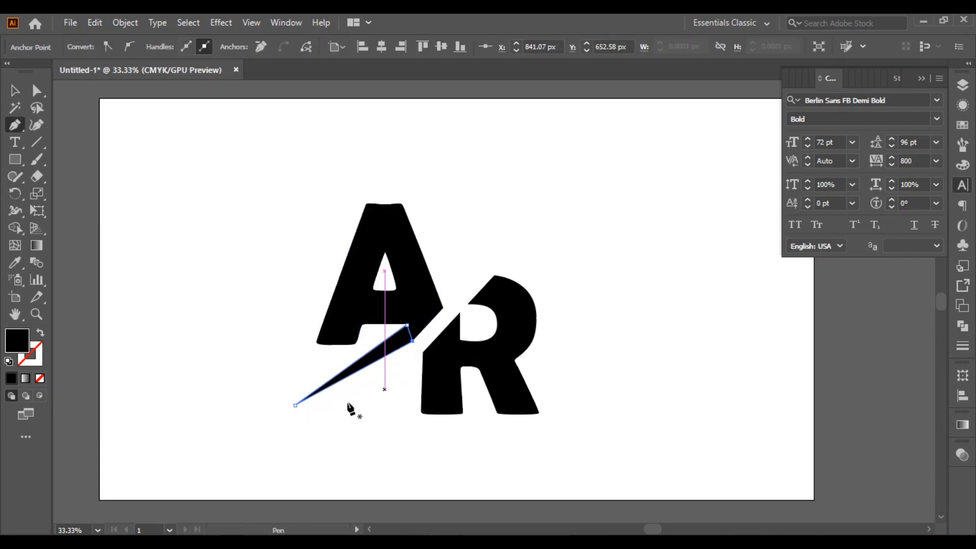
click(14, 90)
click(167, 190)
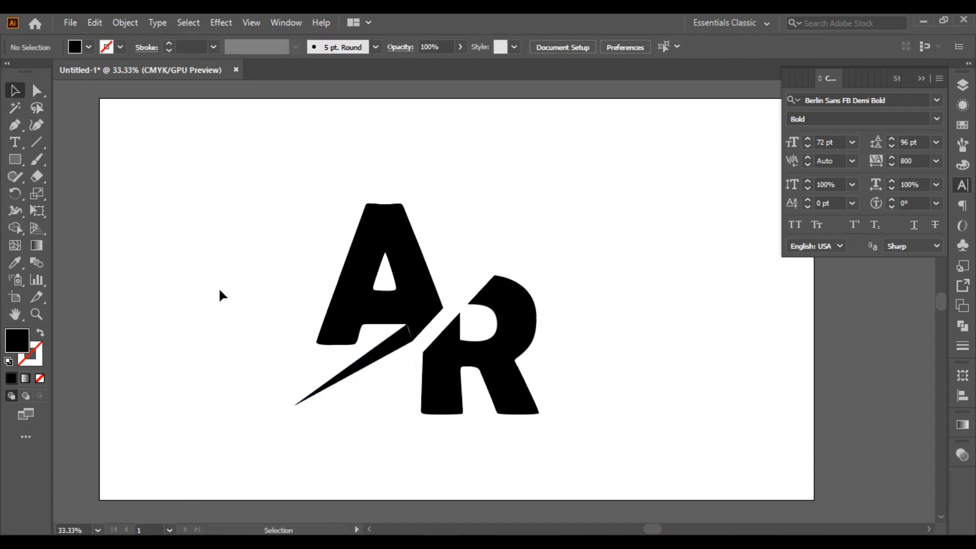
Step: Adjust the spike's two upper anchor points to overlap the A and snap to its cut corner, closing the white sliver
key(ctrl+1)
key(ctrl+equal)
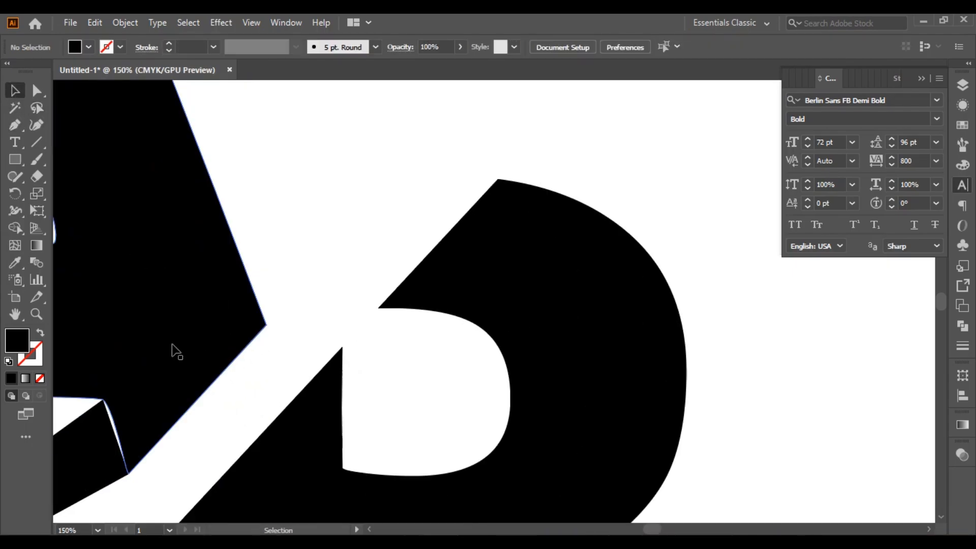
drag(170, 345, 642, 98)
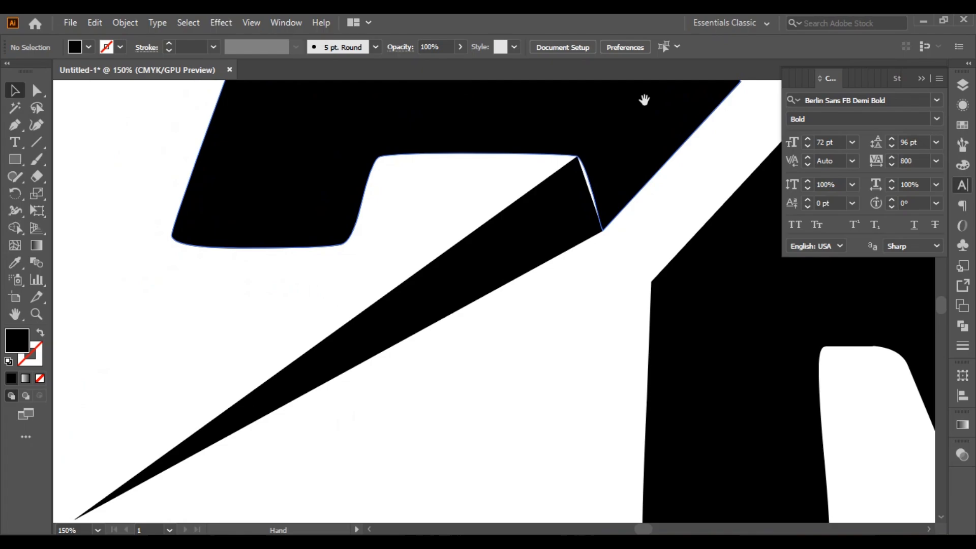
click(556, 223)
click(37, 91)
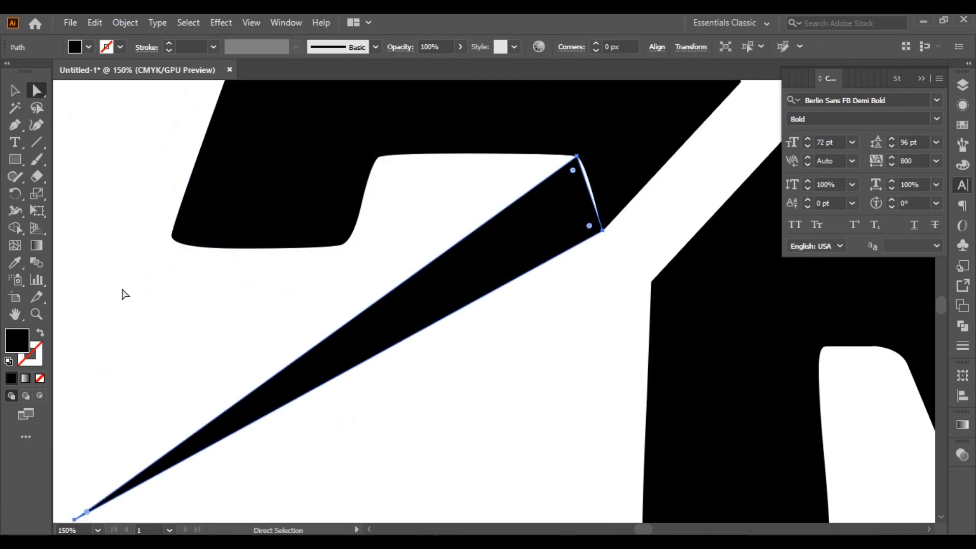
click(124, 294)
drag(579, 162, 586, 142)
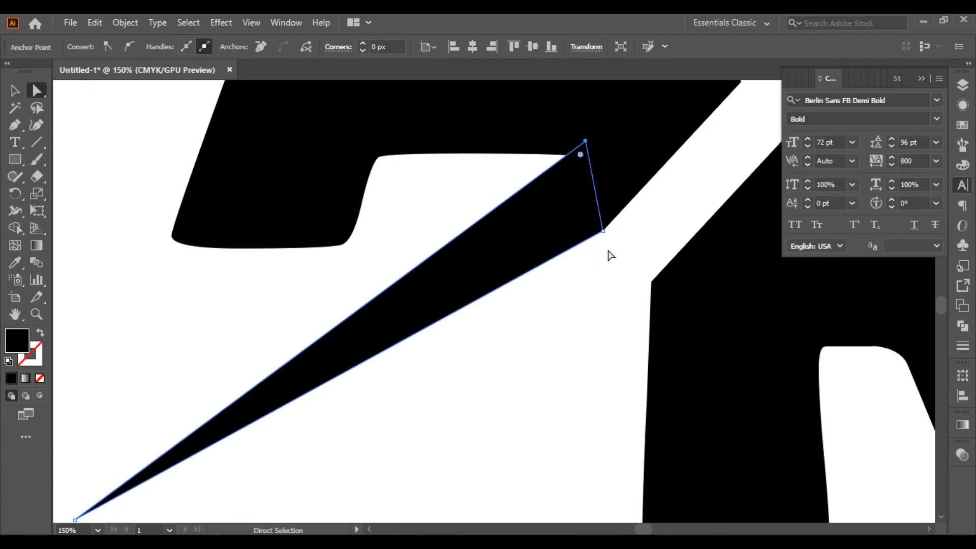
mouse_move(603, 233)
mouse_down()
mouse_move(584, 213)
mouse_move(604, 227)
mouse_move(624, 224)
mouse_move(605, 231)
mouse_up()
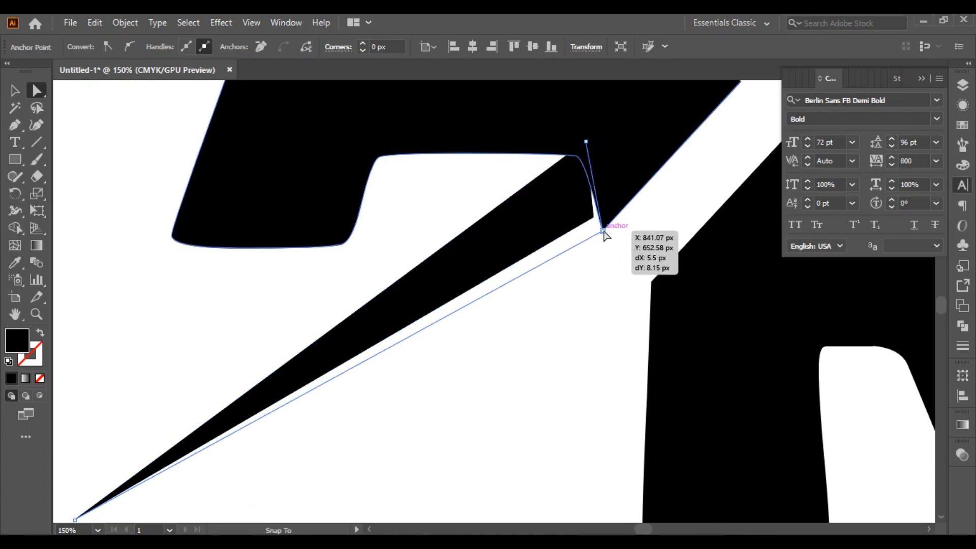
click(604, 270)
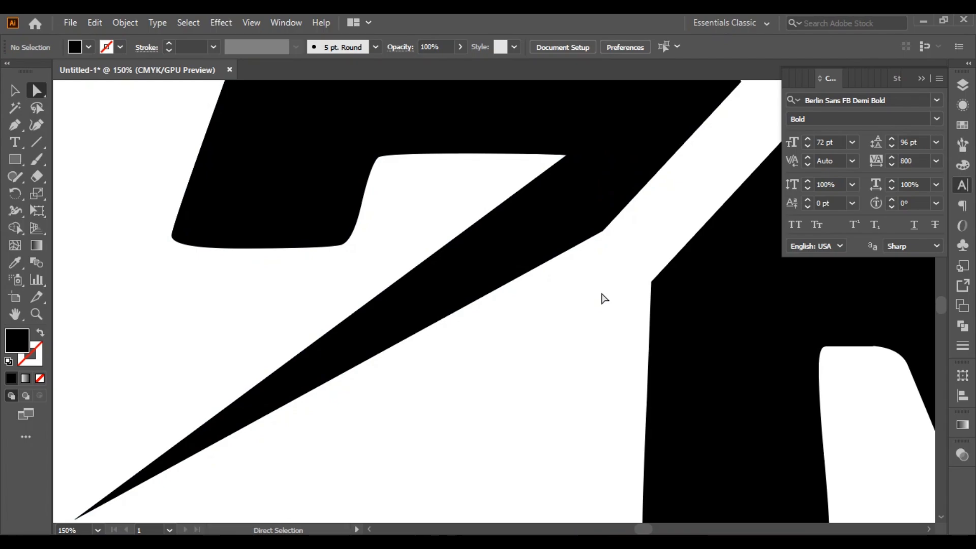
key(ctrl+minus)
key(ctrl+minus)
key(ctrl+minus)
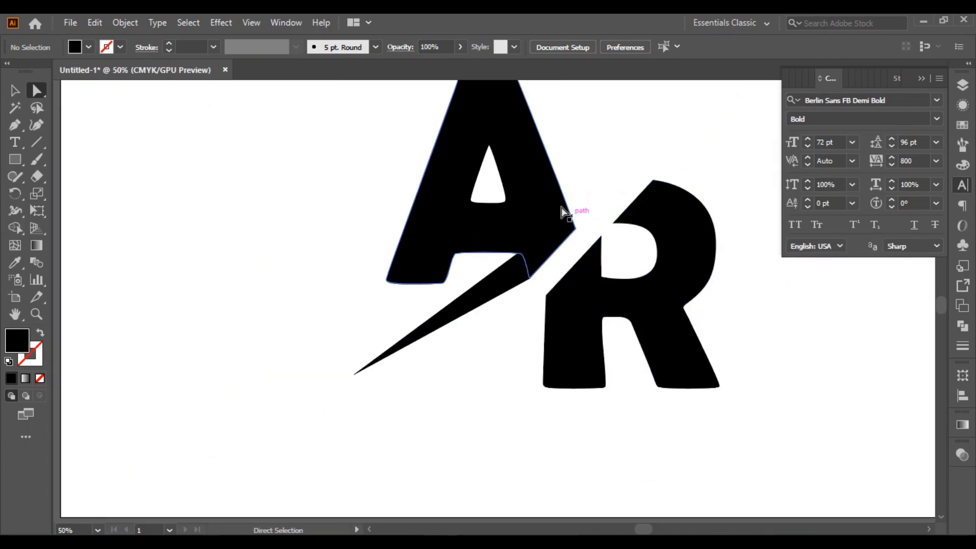
drag(534, 202, 428, 253)
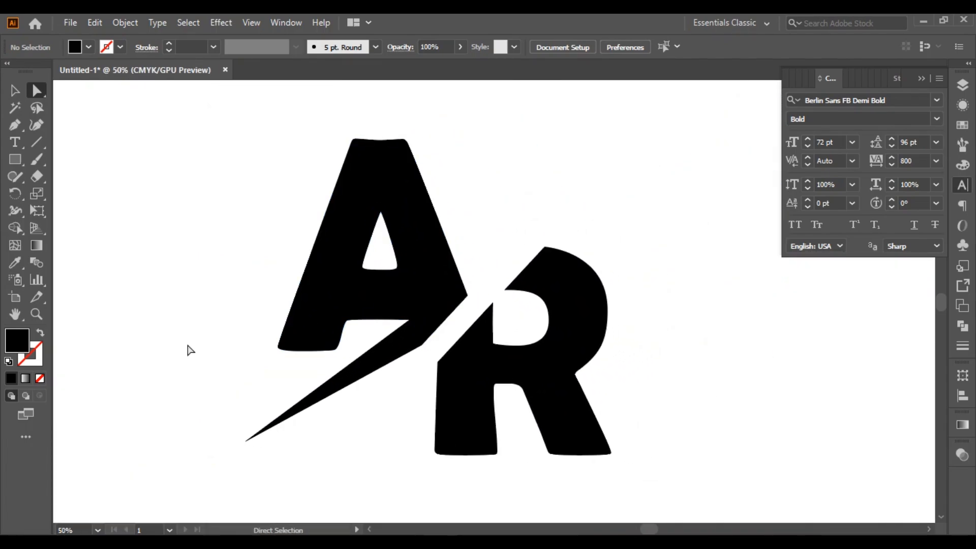
Step: Draw a closed triangular spike with the Pen tool from the R's upper cut corner to a sharp point beyond its top edge
click(7, 127)
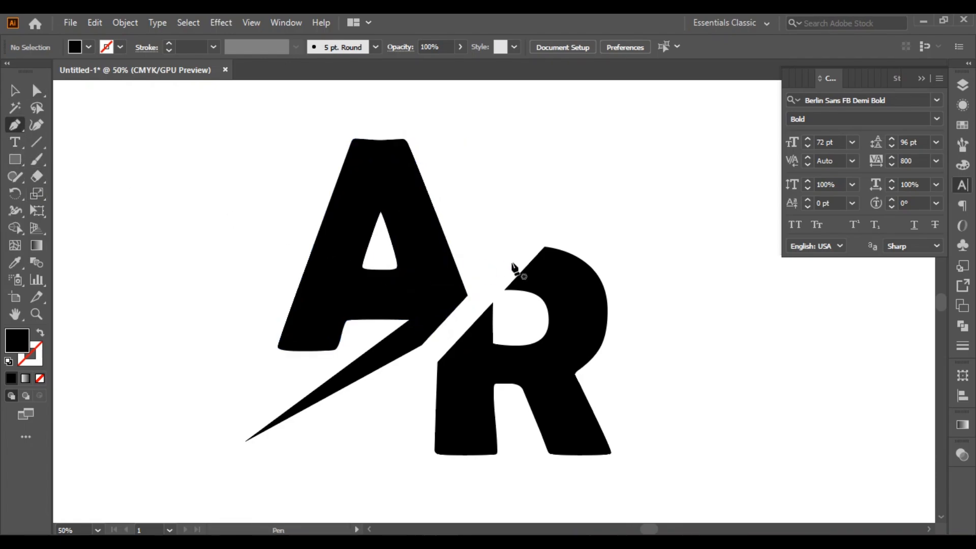
click(504, 290)
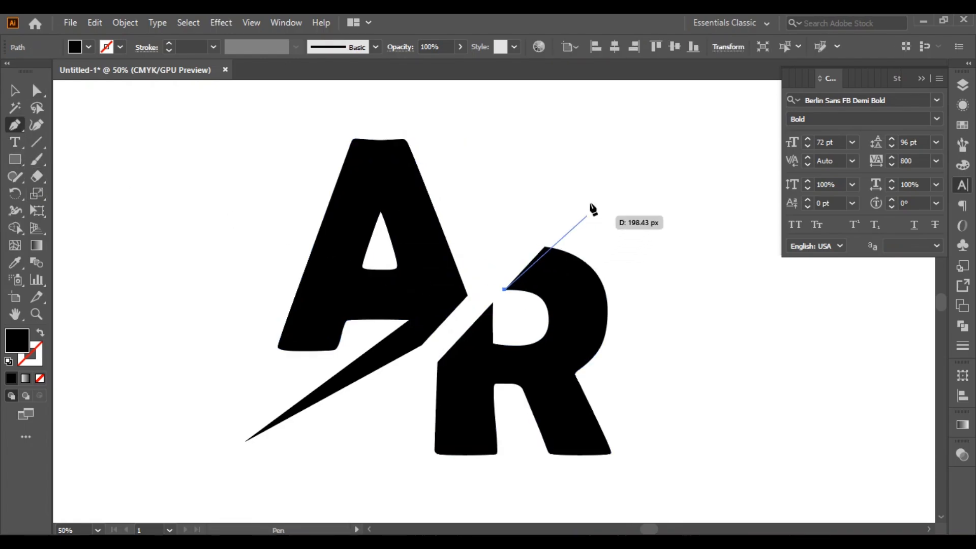
click(619, 166)
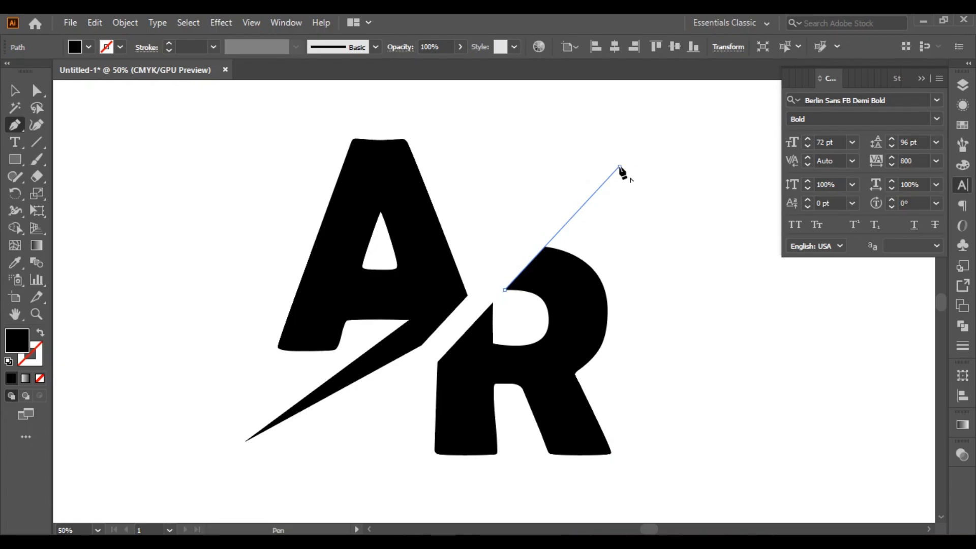
click(547, 283)
click(505, 289)
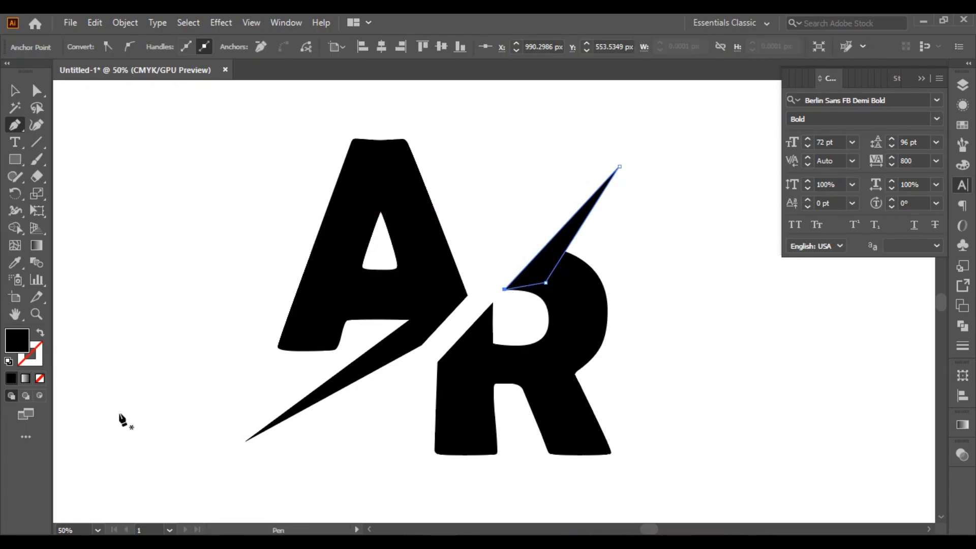
Step: Move the A spike's tip slightly down and right, and extend the R spike's tip further up and right along the cut
click(36, 90)
click(122, 211)
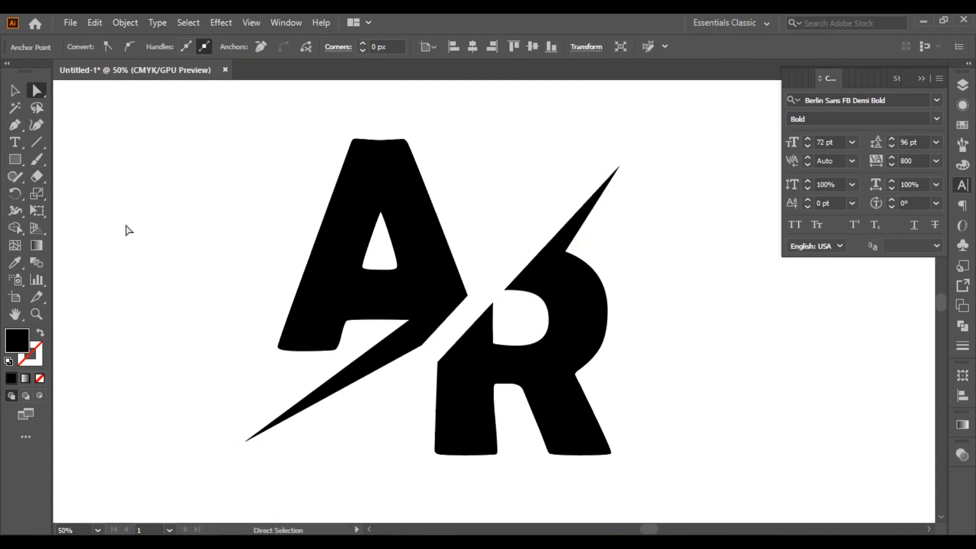
drag(246, 441, 259, 462)
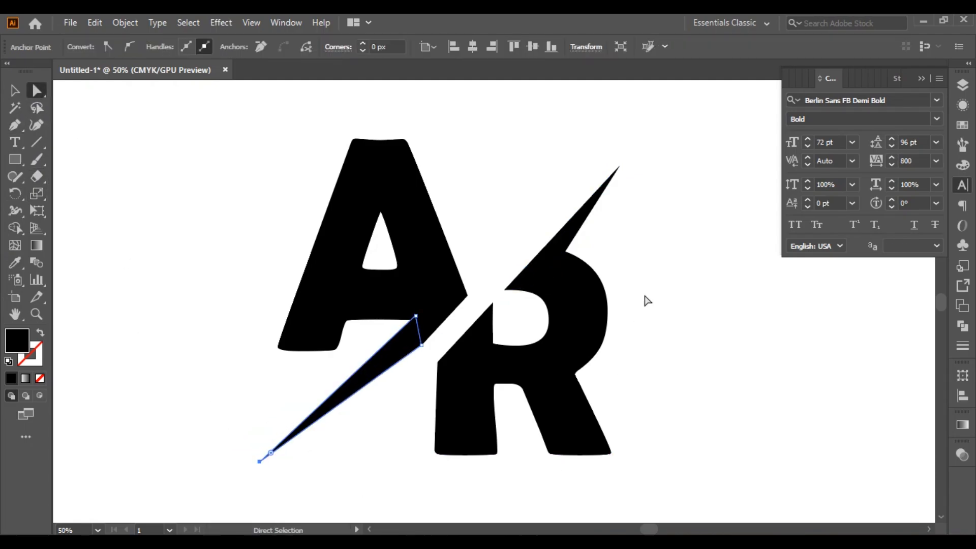
click(607, 192)
click(643, 174)
drag(620, 167, 651, 124)
click(664, 244)
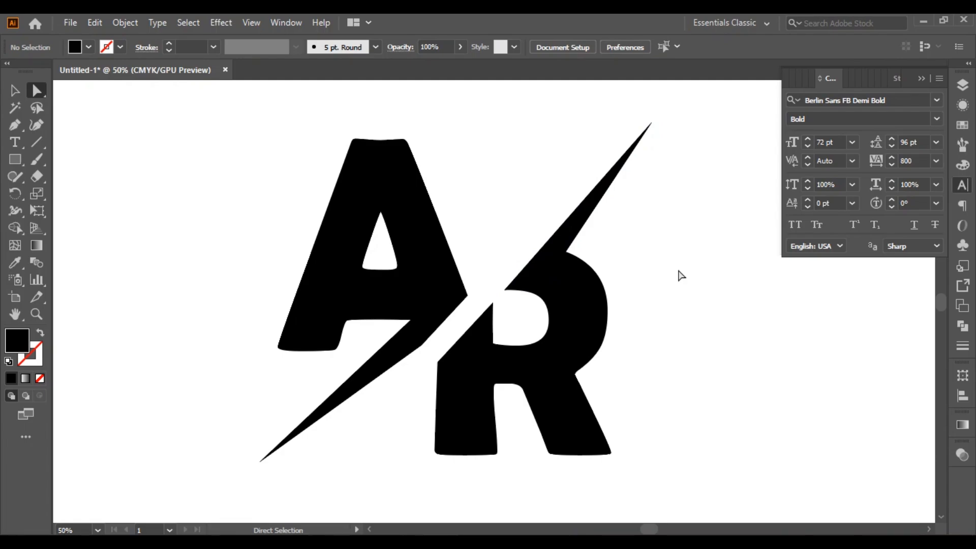
Step: Group both letters with their spikes and combine the overlapping shapes with the Pathfinder Merge operation
key(ctrl+minus)
drag(298, 128, 651, 467)
right_click(535, 300)
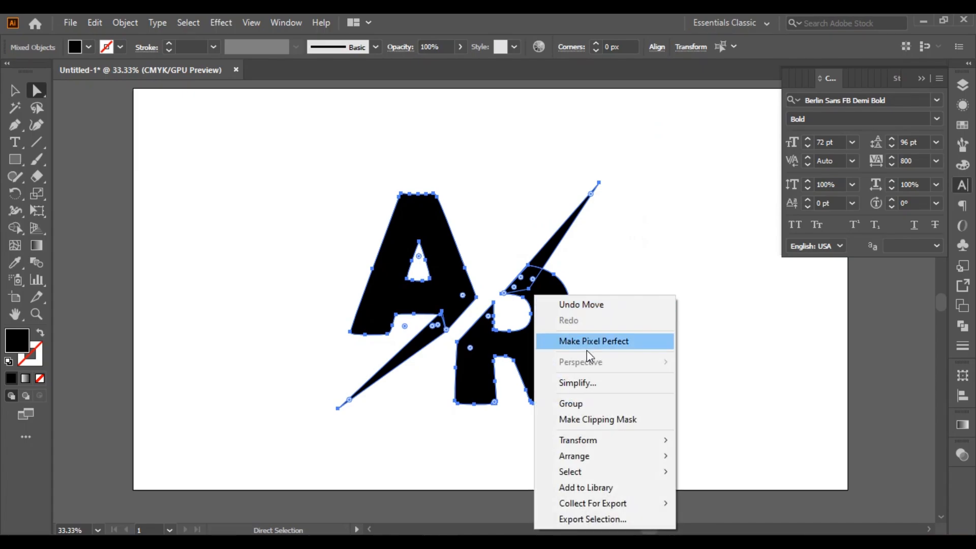
click(585, 402)
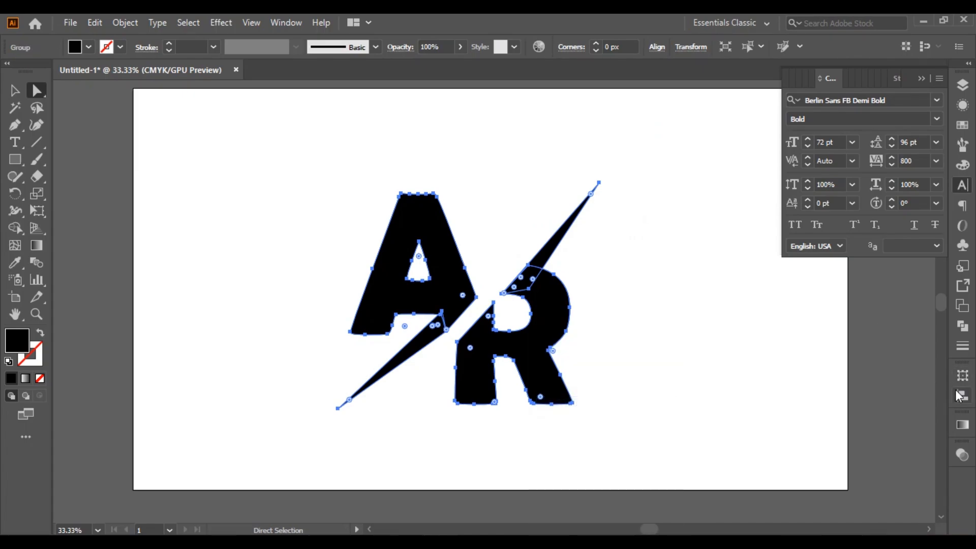
click(961, 395)
click(961, 395)
click(962, 326)
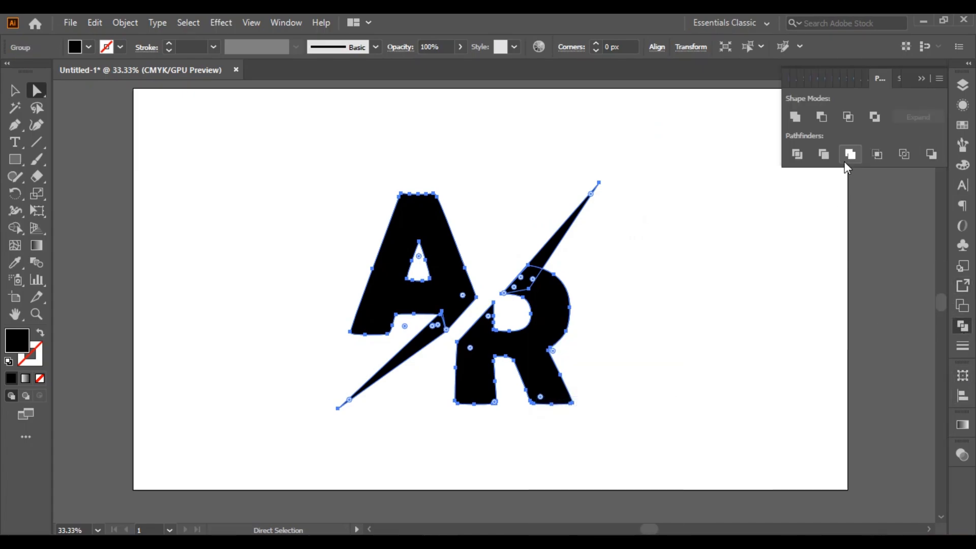
click(849, 155)
click(667, 298)
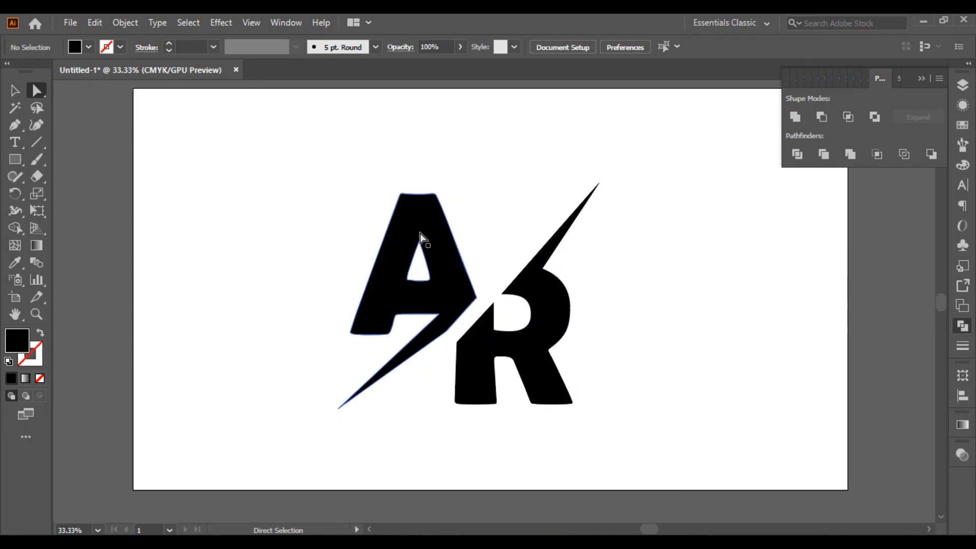
Step: Try to unite the whole AR lettermark with the Pathfinder Unite operation
click(396, 222)
drag(310, 150, 648, 482)
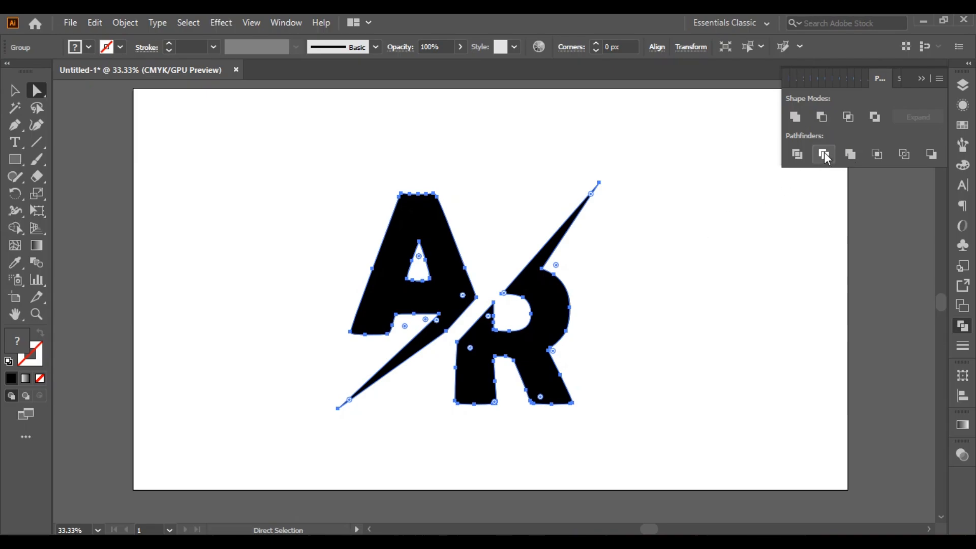
click(795, 116)
key(ctrl+z)
key(ctrl+z)
click(106, 187)
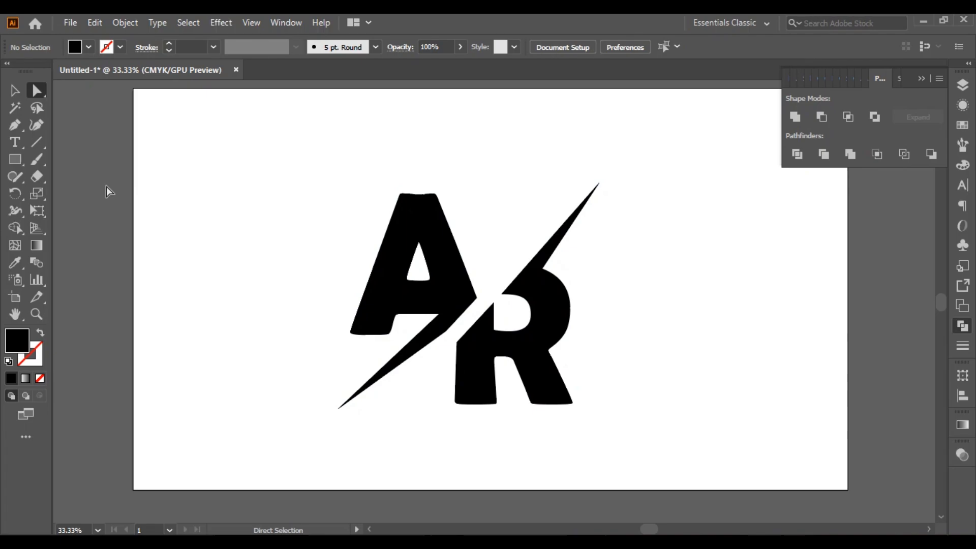
Step: Group the A and R artwork, including both spikes, as a single object
drag(294, 163, 666, 441)
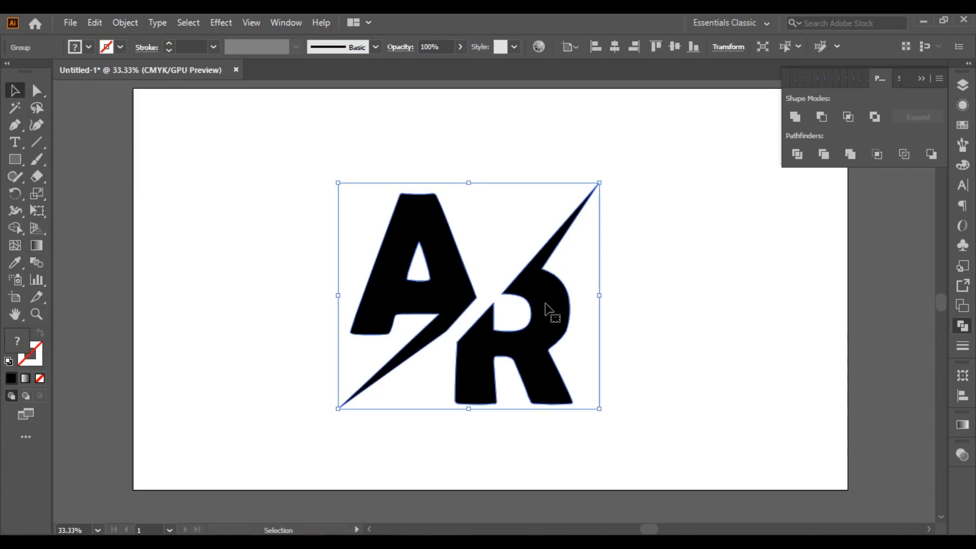
right_click(546, 305)
click(597, 175)
click(641, 250)
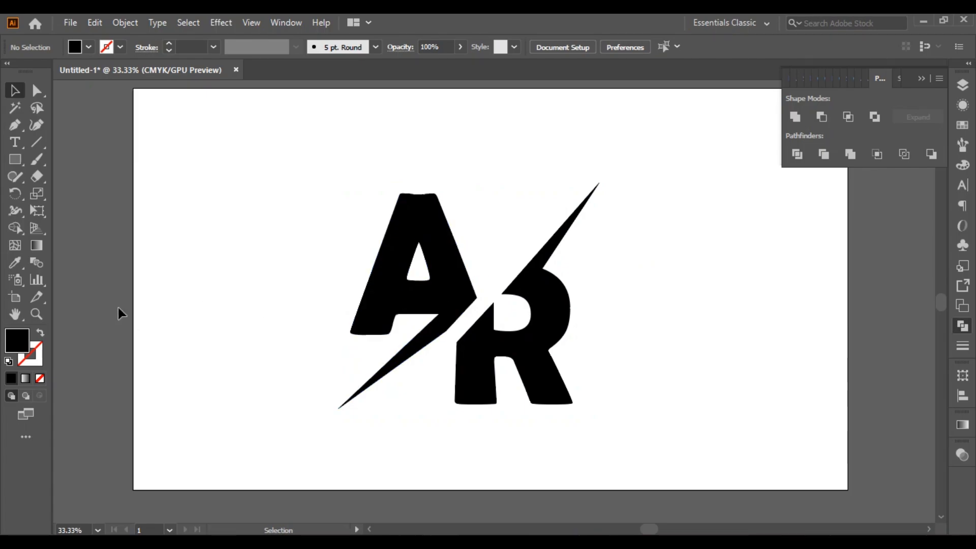
Step: Draw a circle from the lettermark's centre around the letters and swap its fill and stroke, leaving a black outline without fill
drag(16, 163, 69, 197)
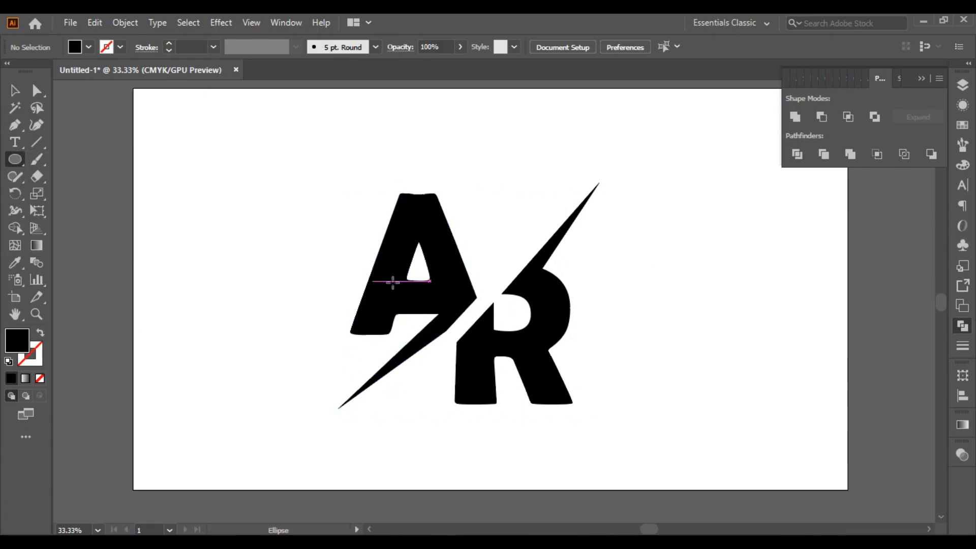
drag(467, 290, 614, 401)
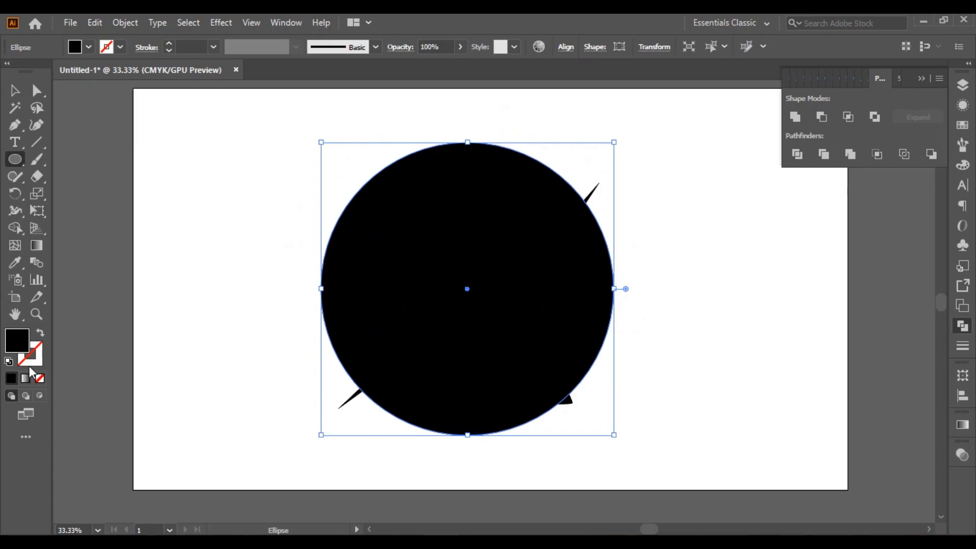
click(39, 336)
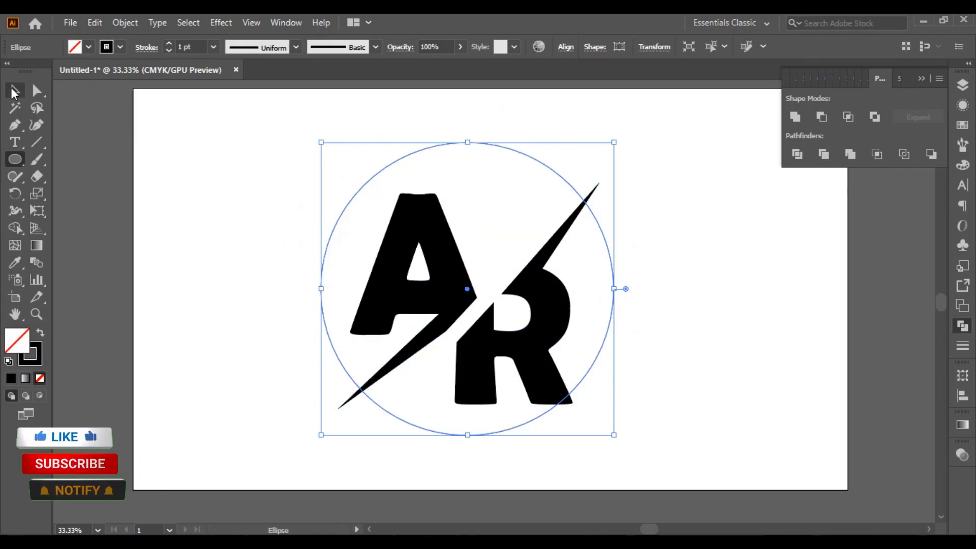
Step: Align the circle and the AR lettermark to each other's horizontal and vertical centres
key(v)
key(ctrl+a)
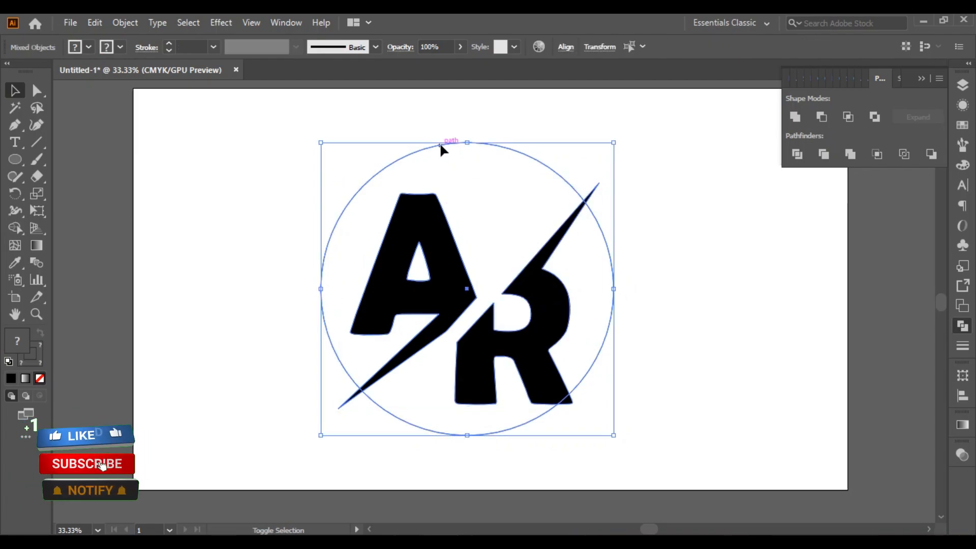
click(962, 396)
click(821, 407)
click(908, 407)
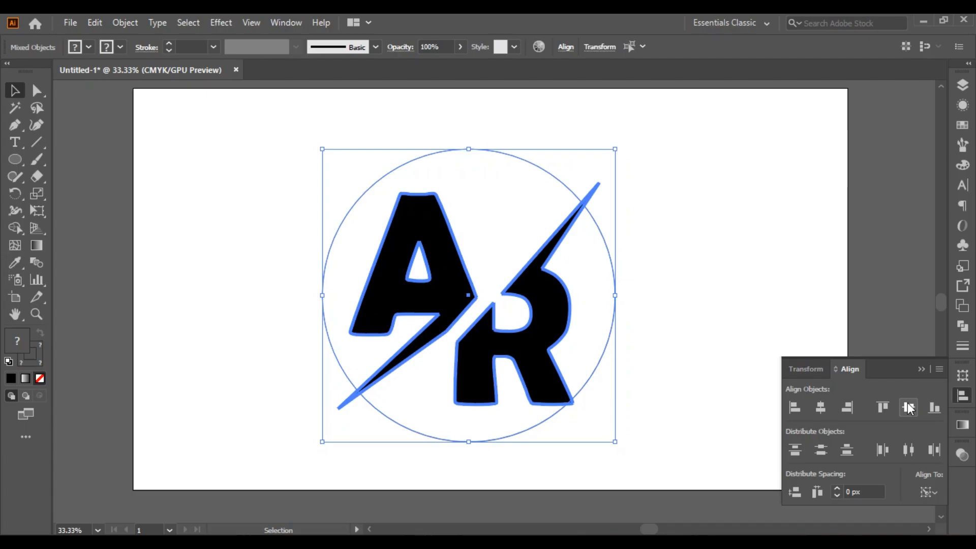
click(921, 370)
click(768, 305)
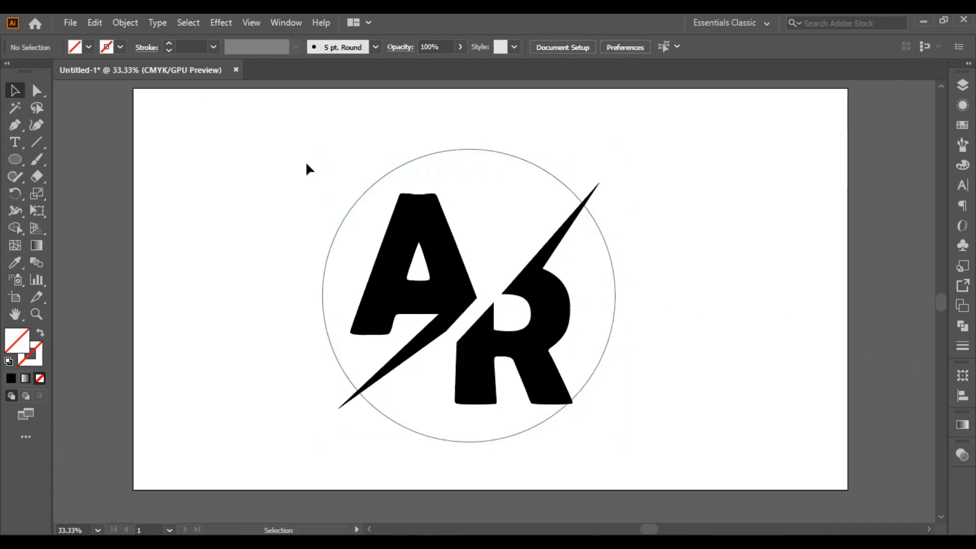
click(157, 23)
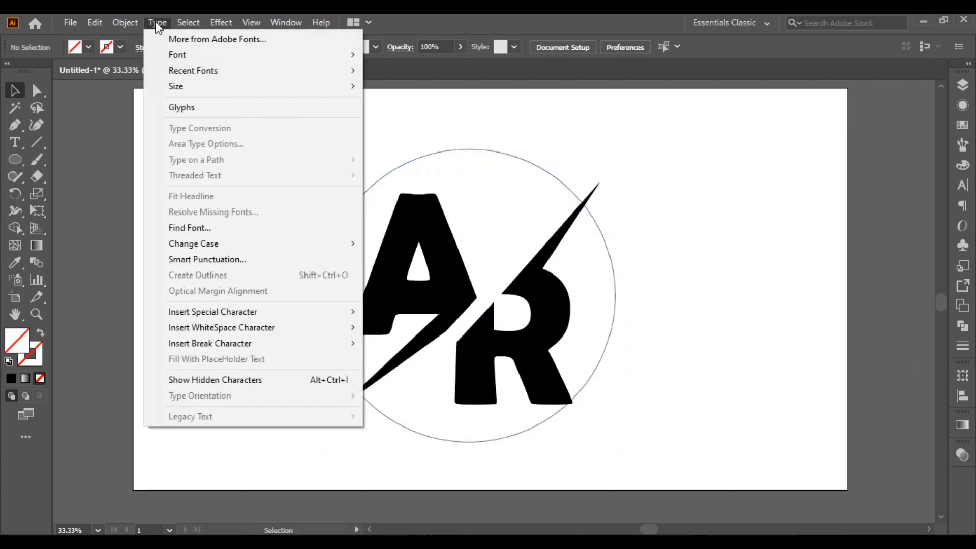
click(157, 23)
click(115, 24)
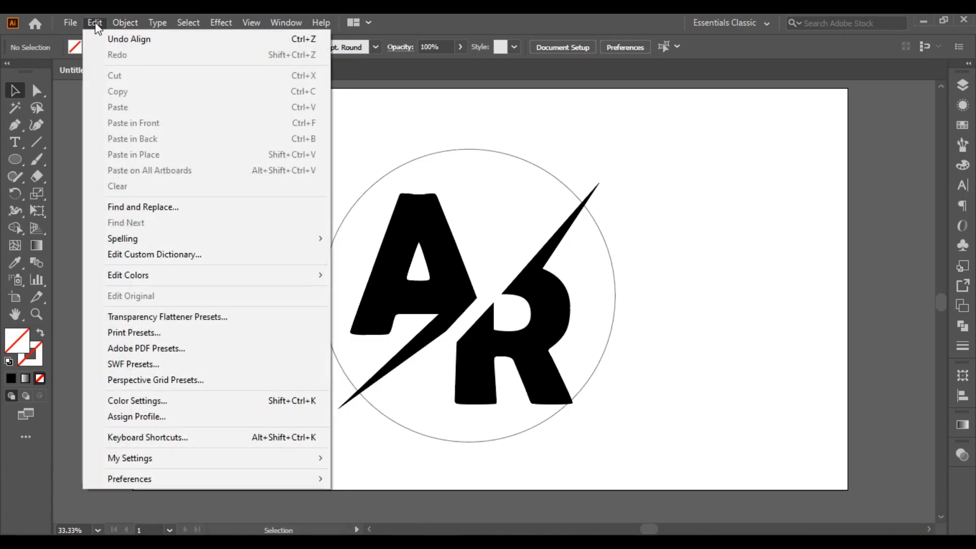
click(97, 24)
Step: Place a copy of the circle to the right of the logo and set the original circle's stroke to 50 pt
click(502, 152)
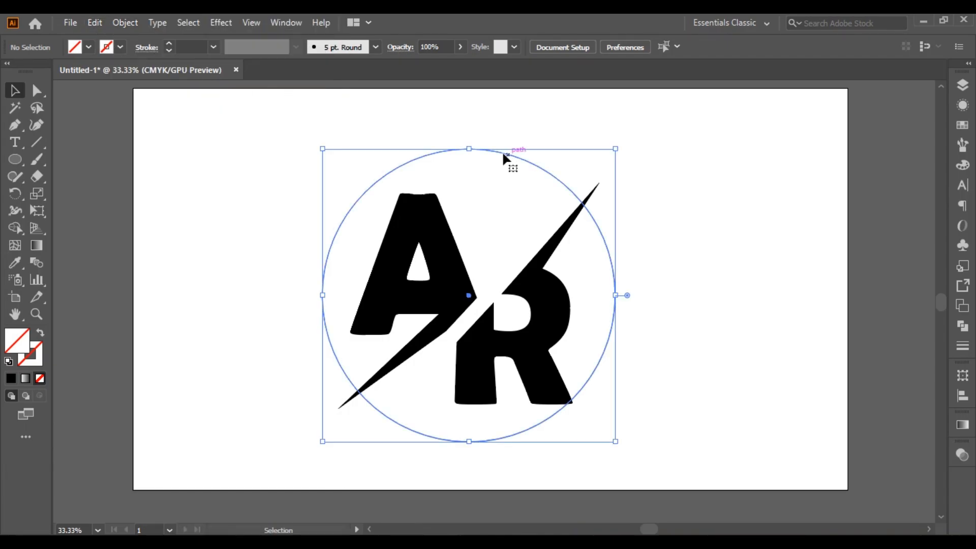
drag(481, 153, 803, 157)
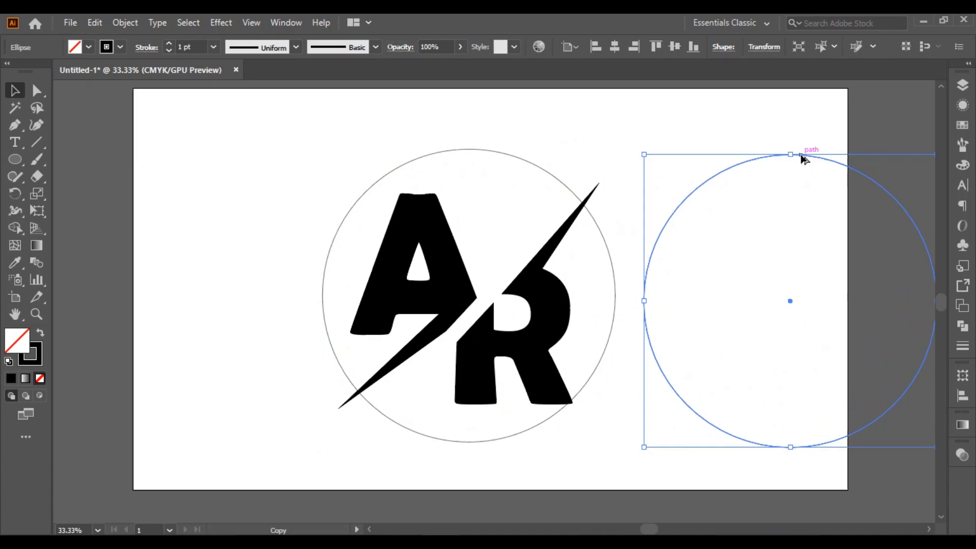
click(505, 151)
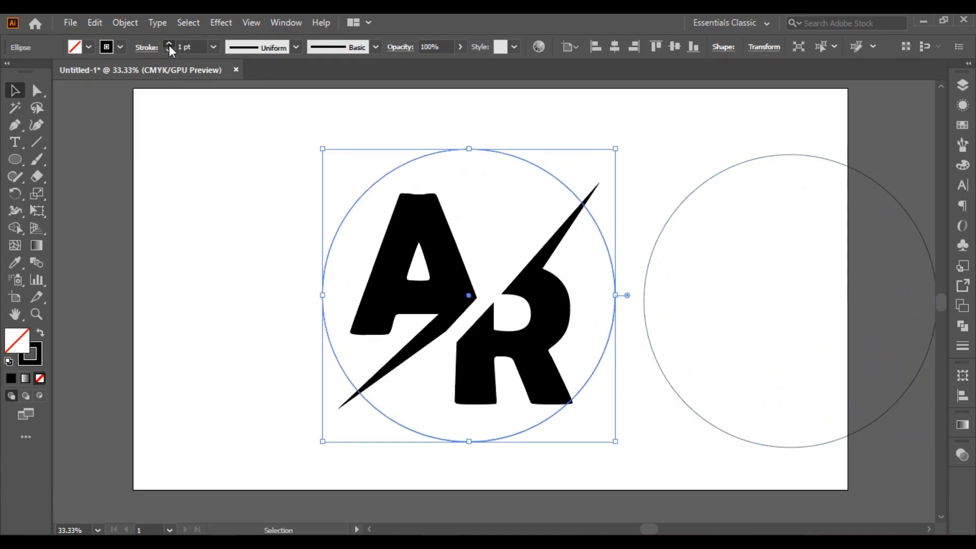
drag(169, 45, 168, 45)
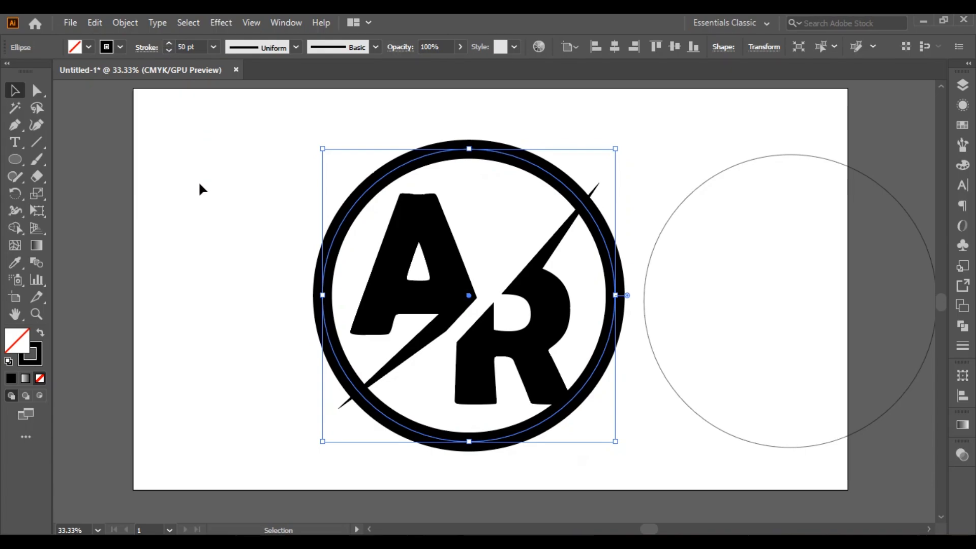
click(199, 185)
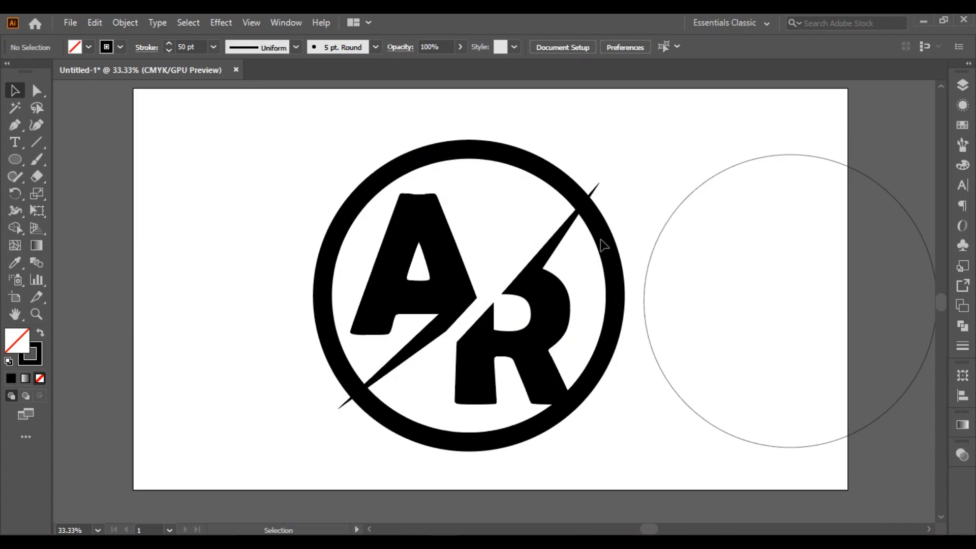
Step: Expand the thick circle around the letters so its stroke becomes a filled ring shape
click(386, 184)
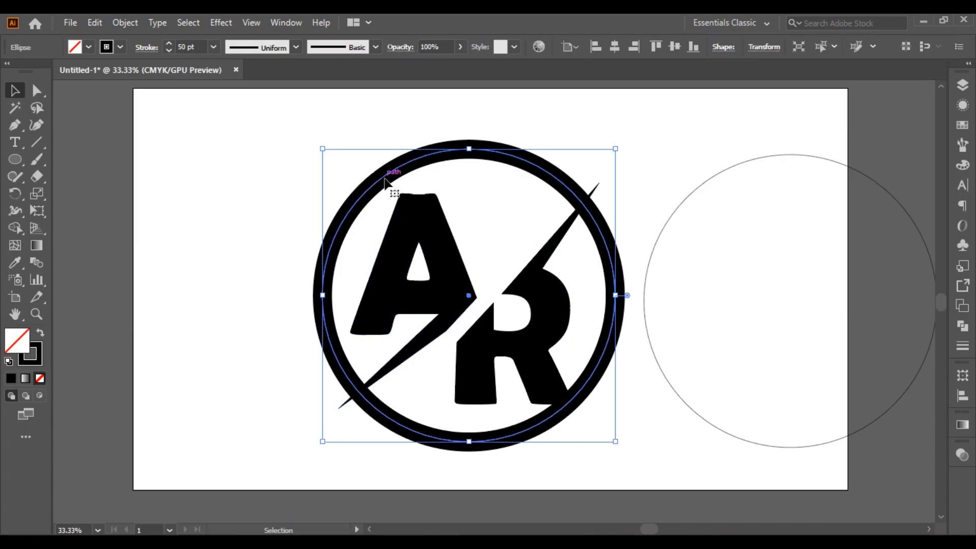
right_click(386, 187)
click(95, 23)
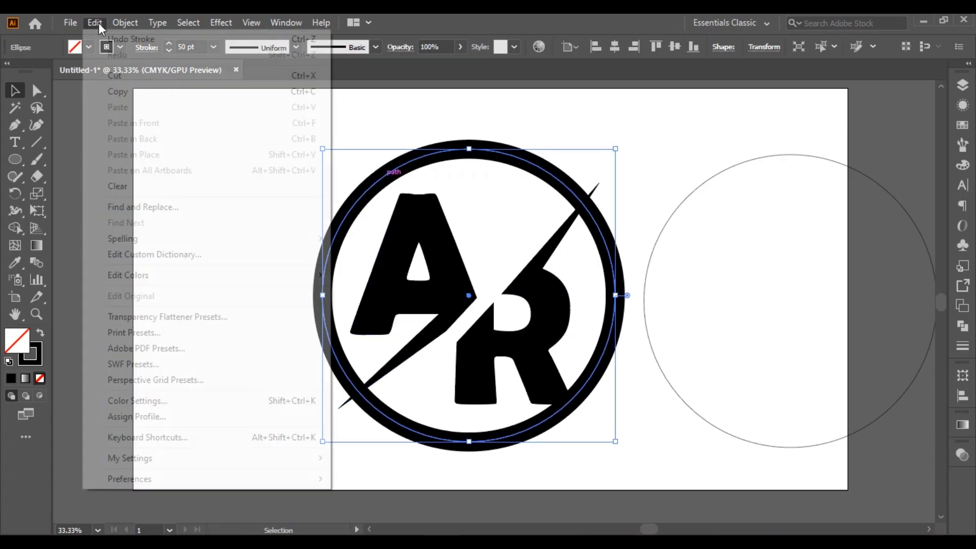
mouse_move(125, 22)
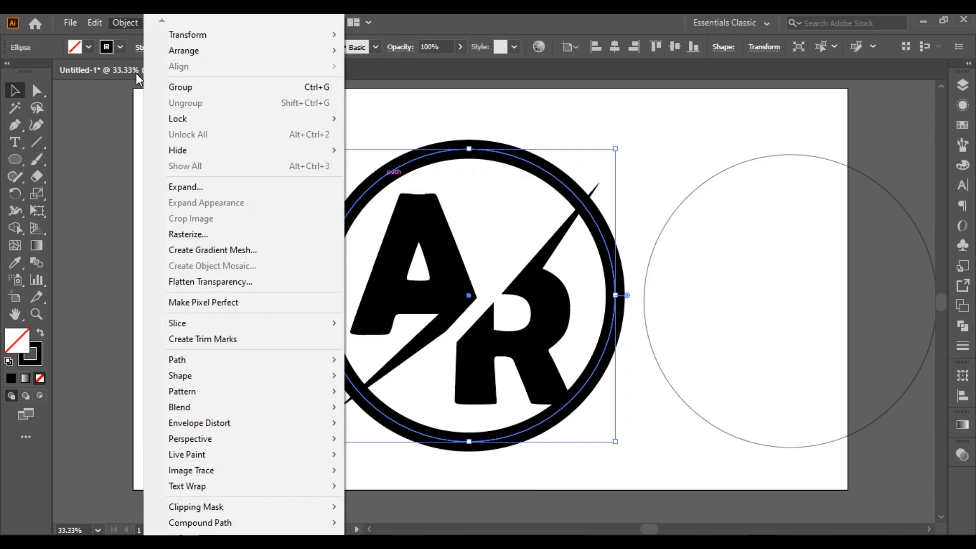
click(202, 184)
click(743, 345)
click(184, 297)
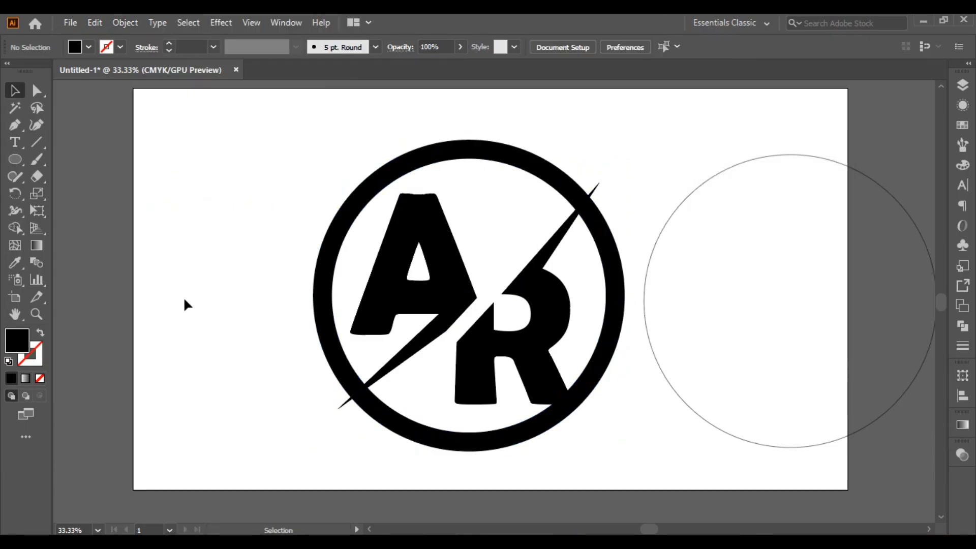
Step: Use the Shape Builder on the ring and lettermark to make the areas where both spikes cross the ring separate shapes
drag(302, 118, 451, 453)
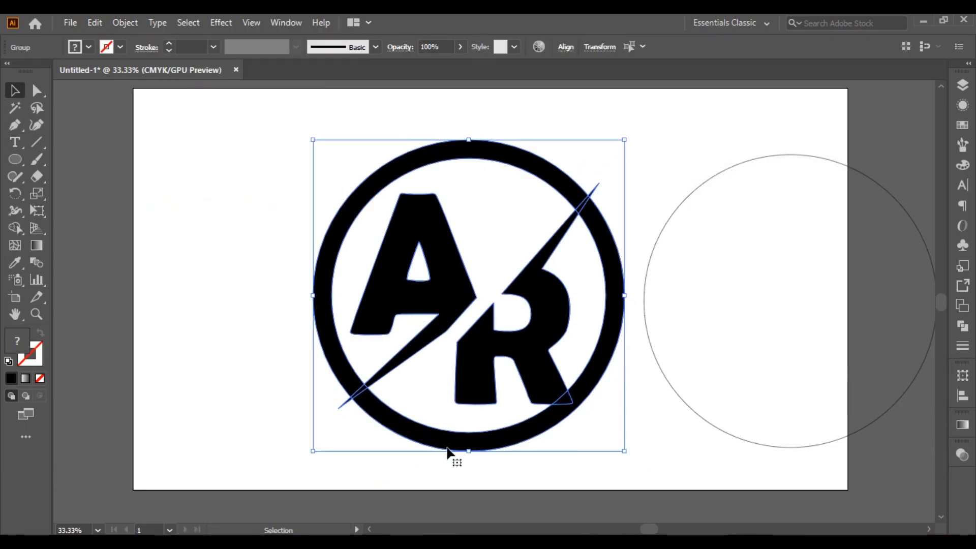
click(15, 228)
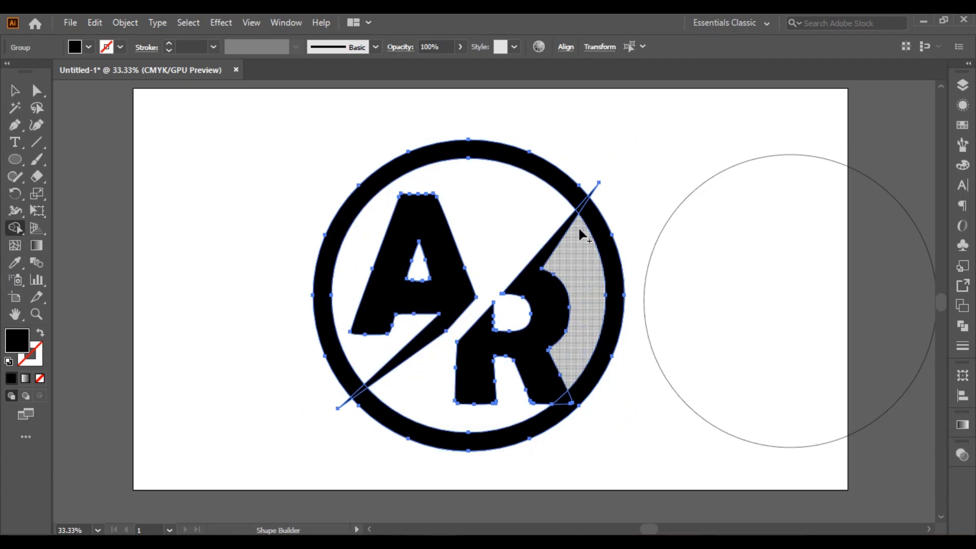
key(ctrl+equal)
key(ctrl+equal)
key(ctrl+equal)
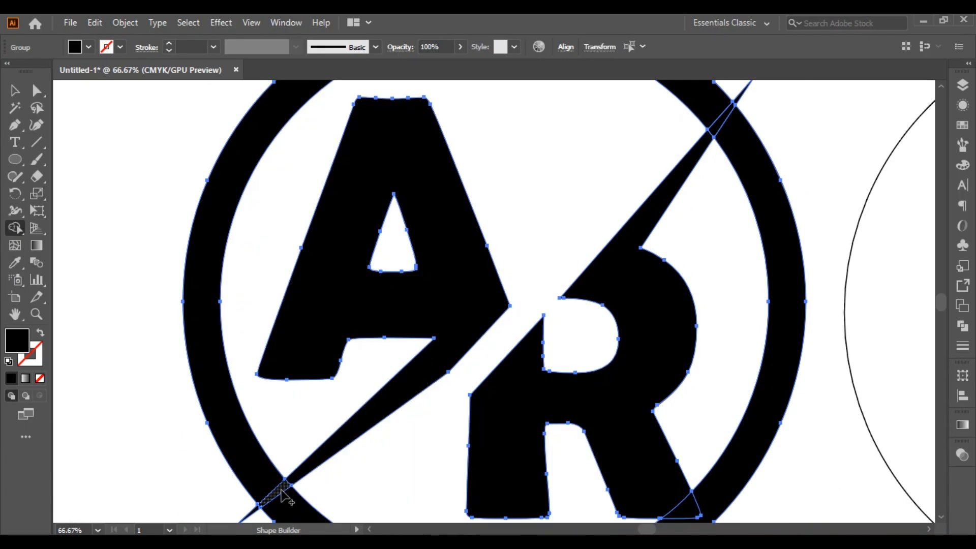
drag(283, 494, 214, 277)
click(15, 91)
click(65, 201)
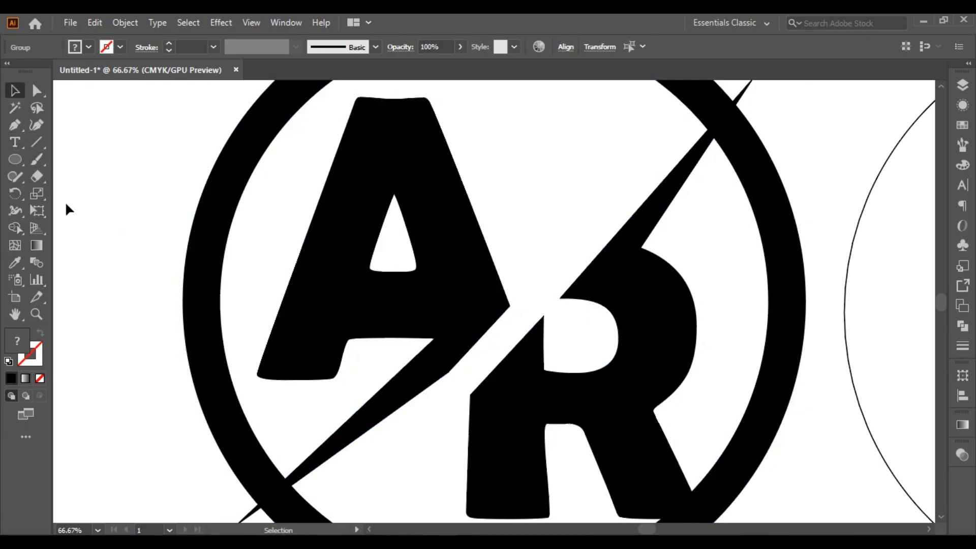
Step: Ungroup the ring and spike crossing pieces so each can be selected individually
click(293, 489)
right_click(281, 489)
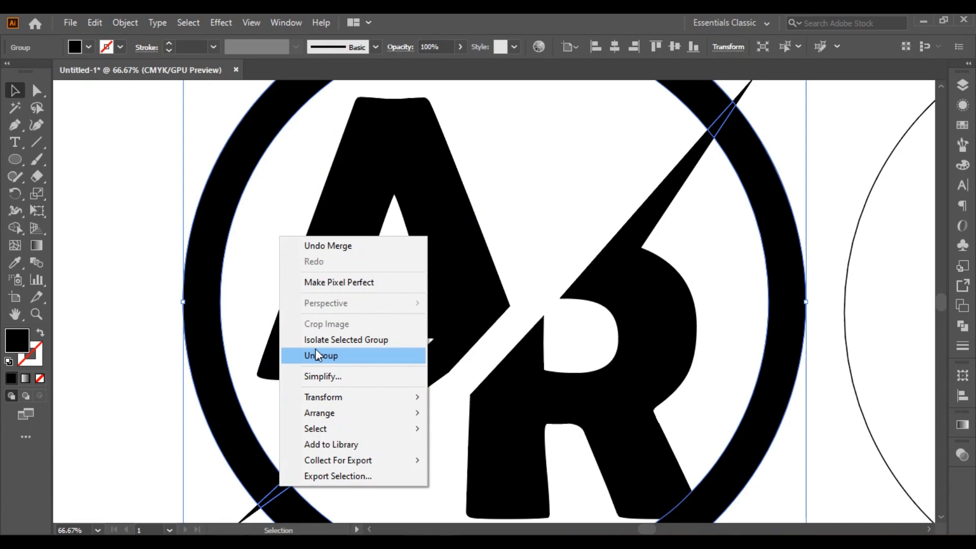
click(320, 353)
click(77, 363)
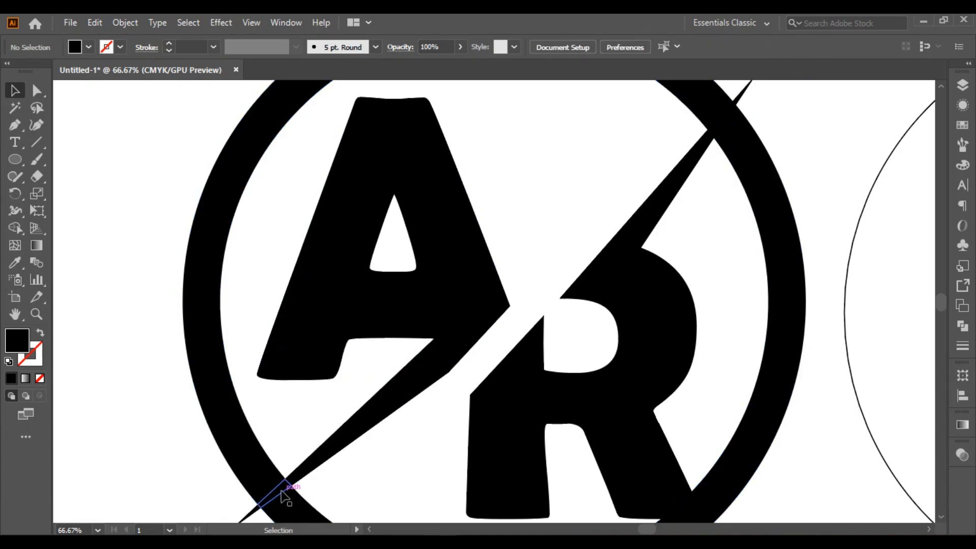
Step: Offset the two small pieces where the spikes cross the ring by 42 px with miter joins
click(279, 490)
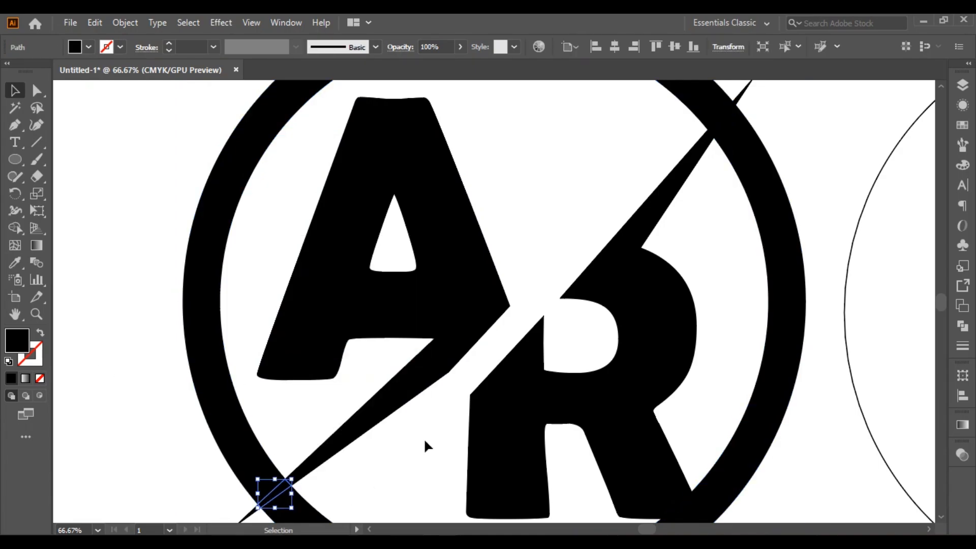
shift+click(725, 129)
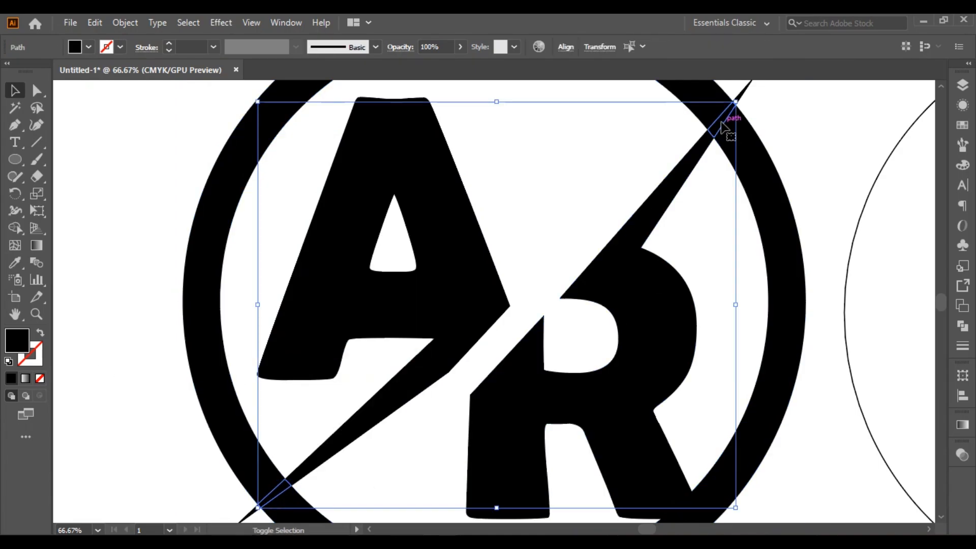
click(135, 24)
mouse_move(196, 360)
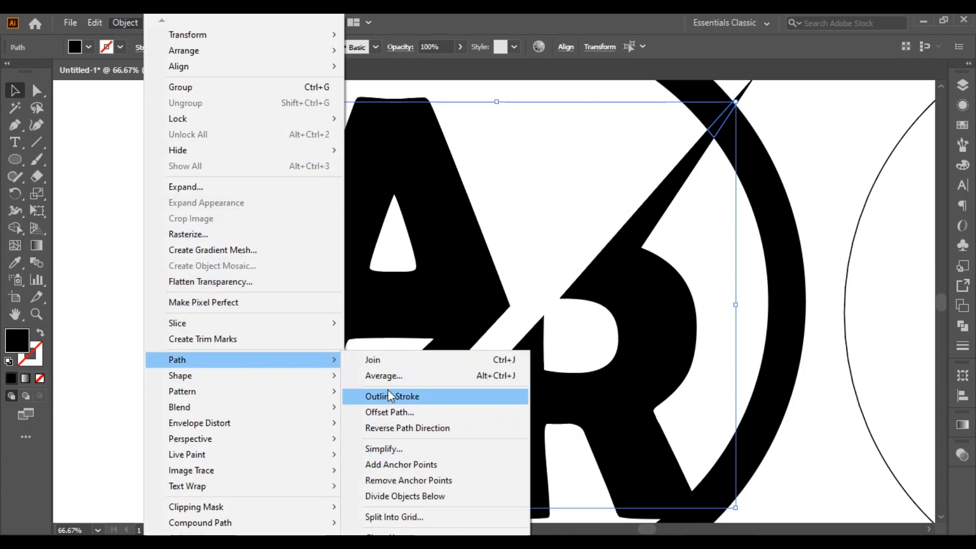
click(404, 413)
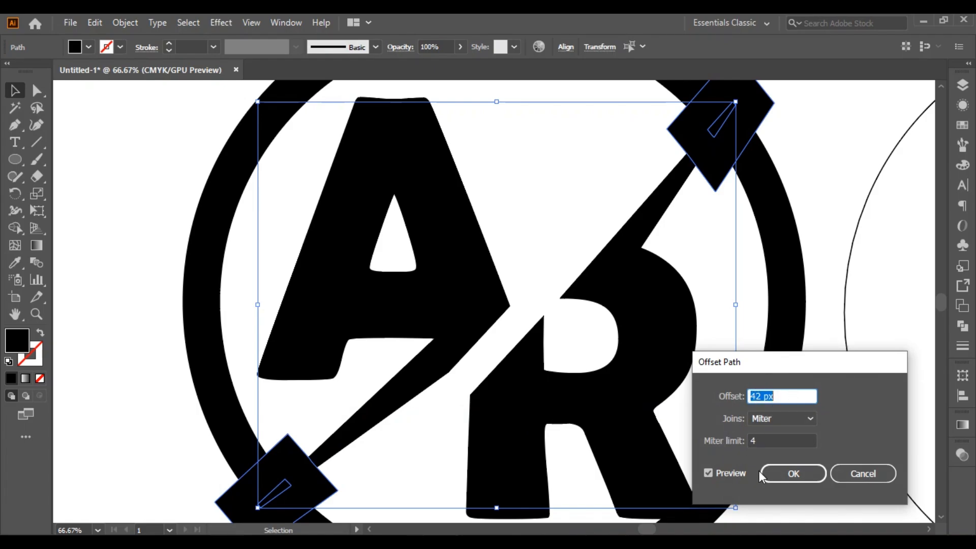
click(780, 469)
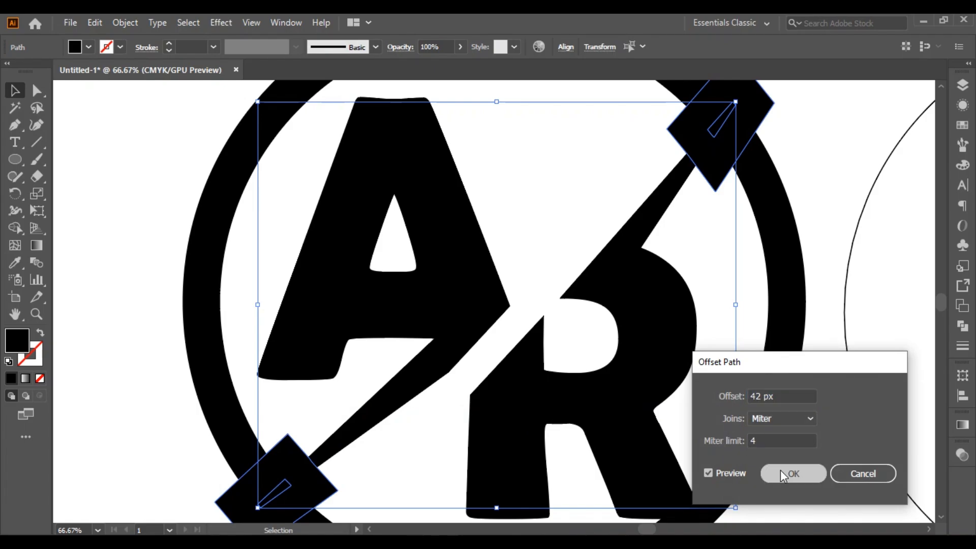
click(799, 154)
Step: Select the whole logo and remove the ring's lower-right arc, including its overlap with the R's foot, using the Shape Builder
key(ctrl+minus)
key(ctrl+minus)
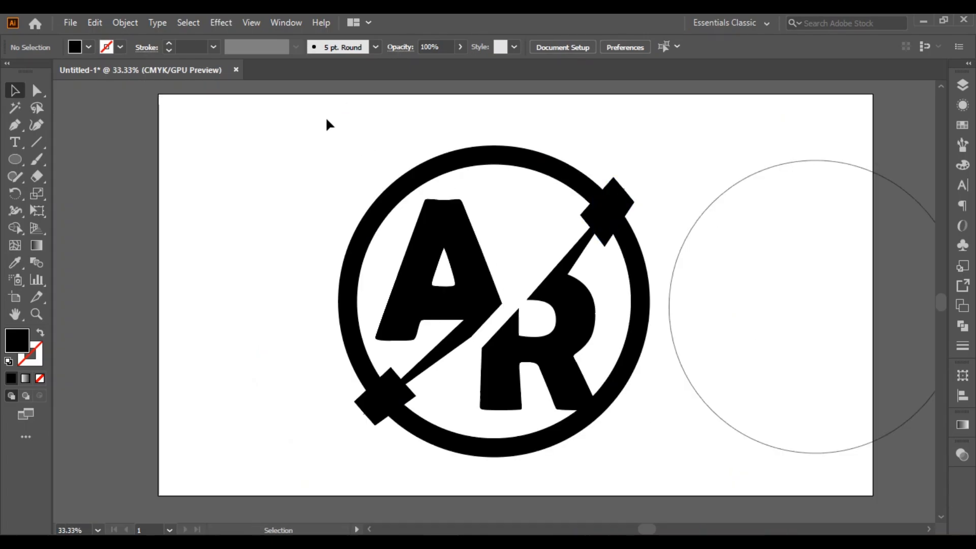
drag(314, 116, 638, 478)
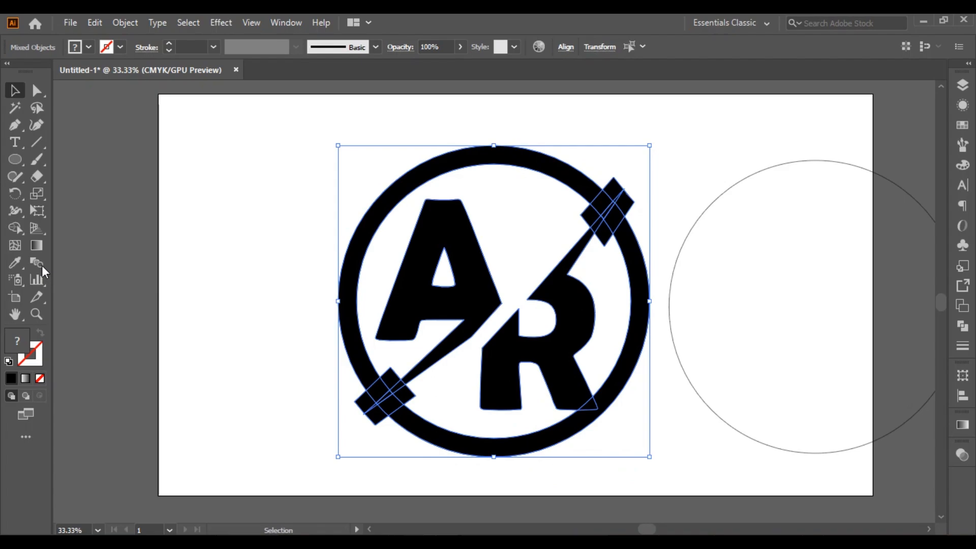
click(15, 227)
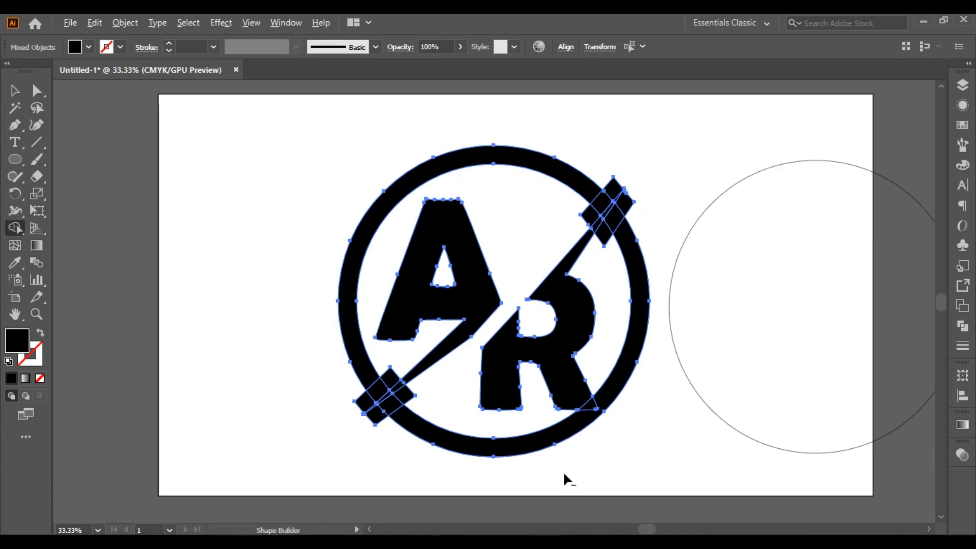
drag(572, 460, 606, 405)
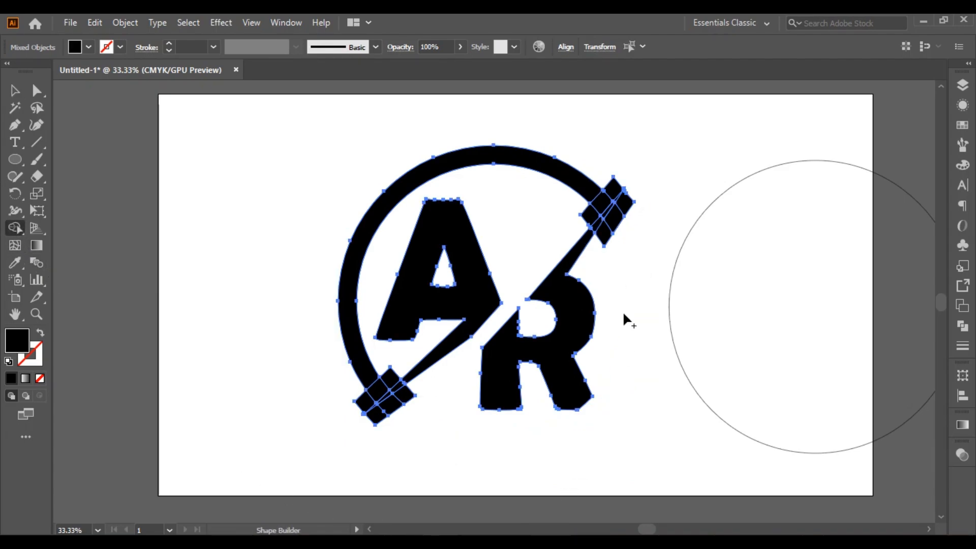
Step: Remove the offset blocks around both spikes with the Shape Builder, leaving the spikes intact and gaps beside the remaining arc
drag(627, 208, 603, 235)
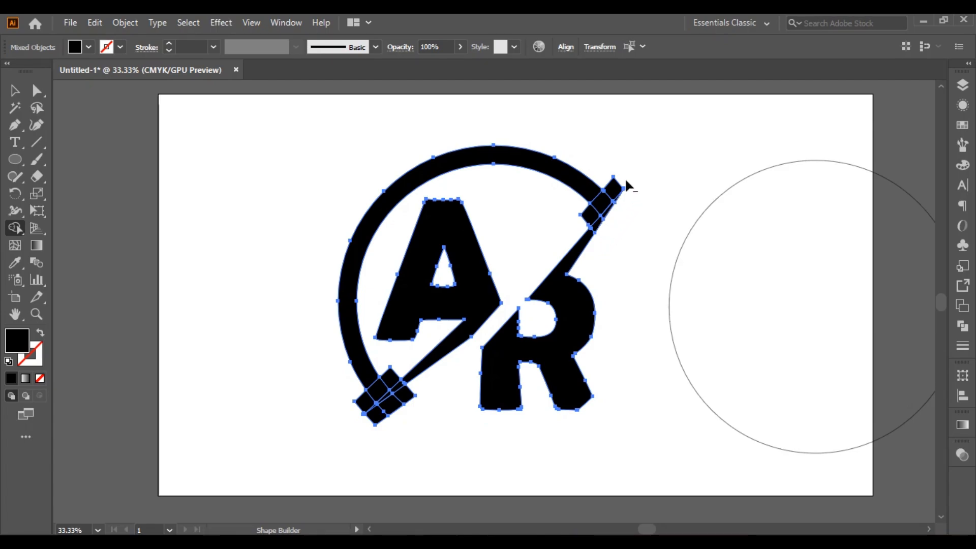
drag(626, 182, 623, 186)
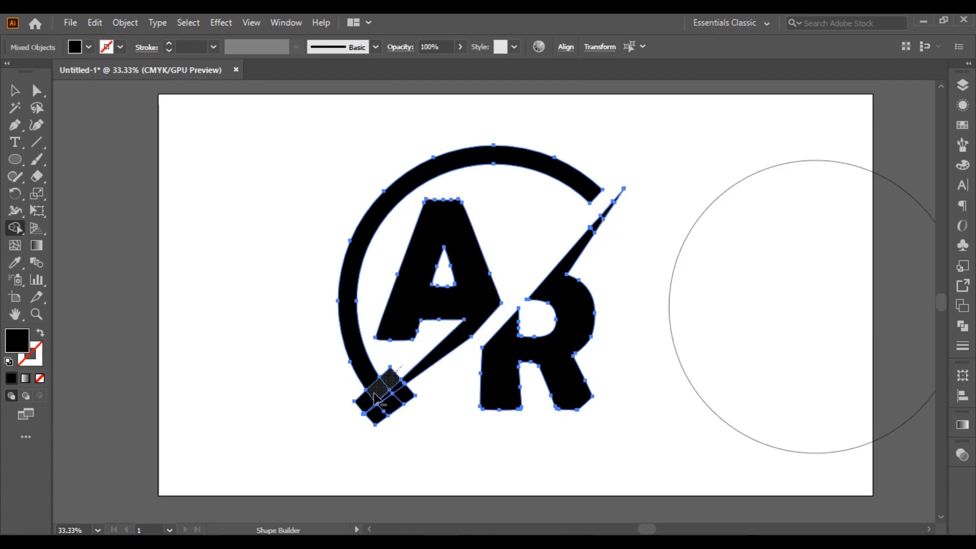
drag(377, 398, 362, 435)
drag(407, 395, 374, 426)
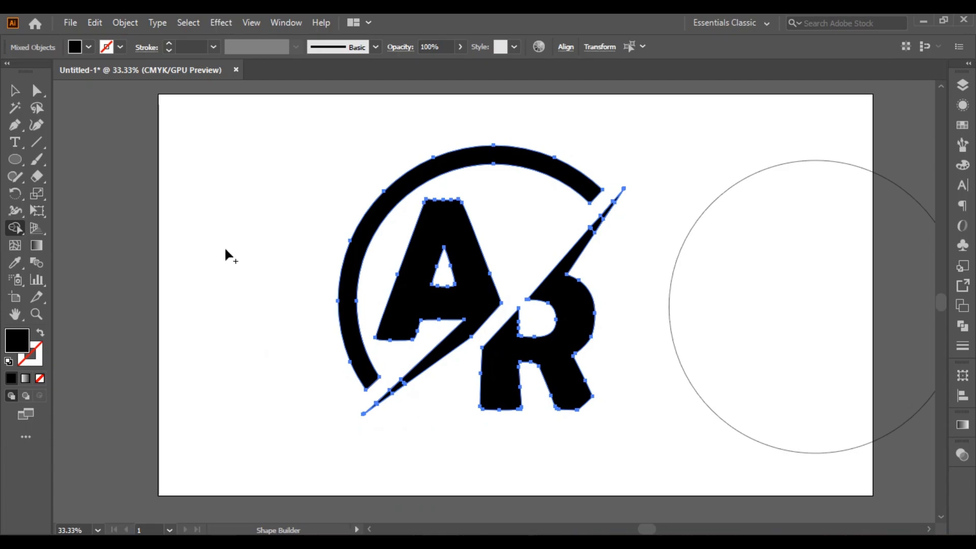
click(14, 91)
click(142, 152)
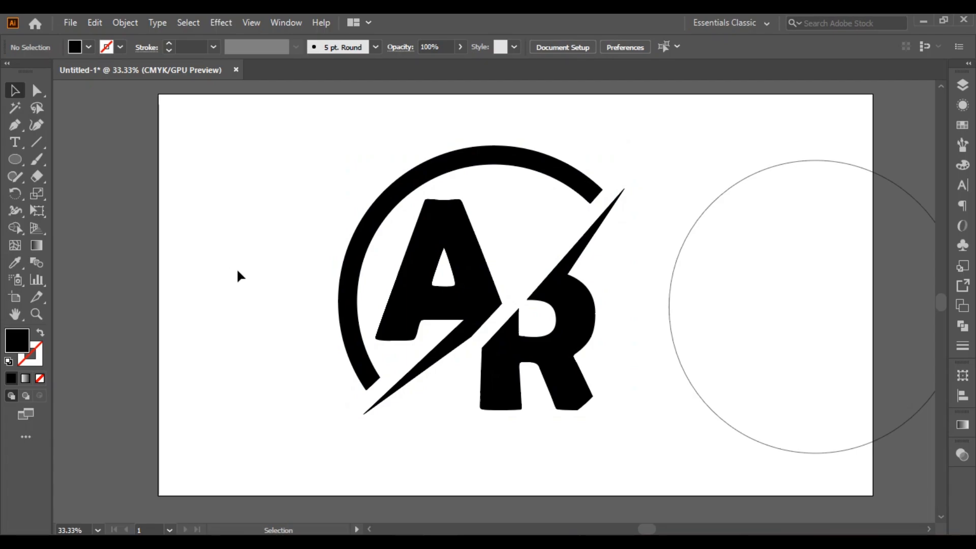
Step: Move the thin circle copy onto the logo's ring and start type on a path at the circle's upper-right edge
drag(787, 165, 464, 162)
click(762, 245)
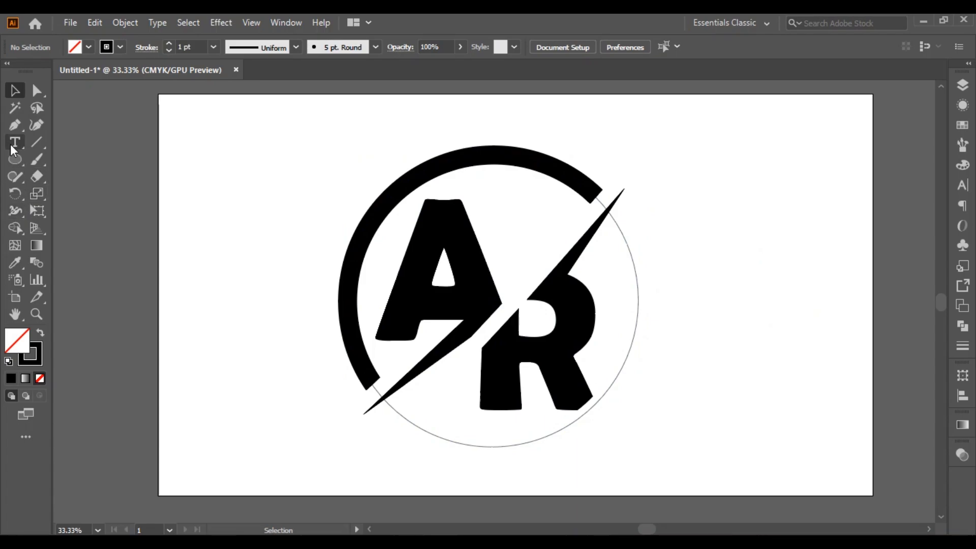
drag(13, 143, 56, 177)
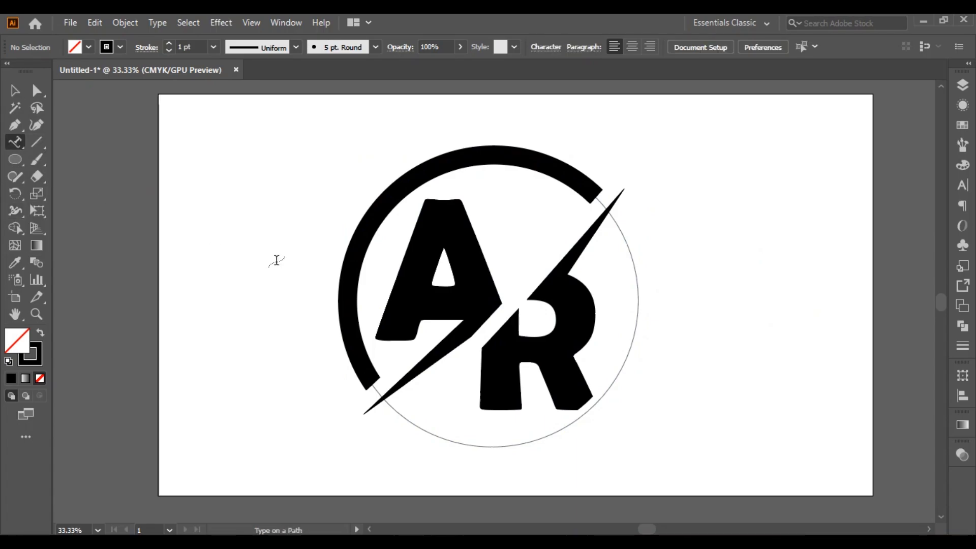
click(631, 254)
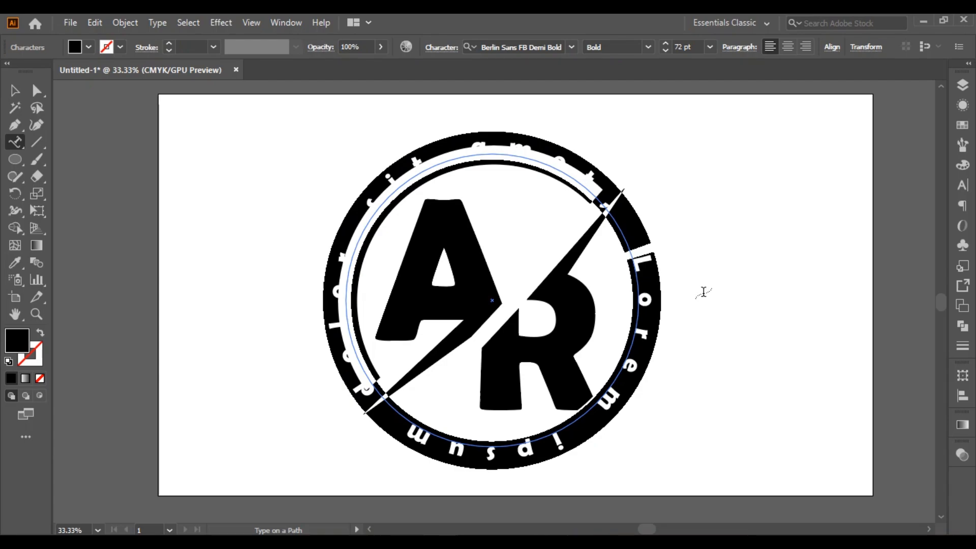
Step: Replace the placeholder text along the circle with LOGO DESIGN in capitals
key(BackSpace)
text(L)
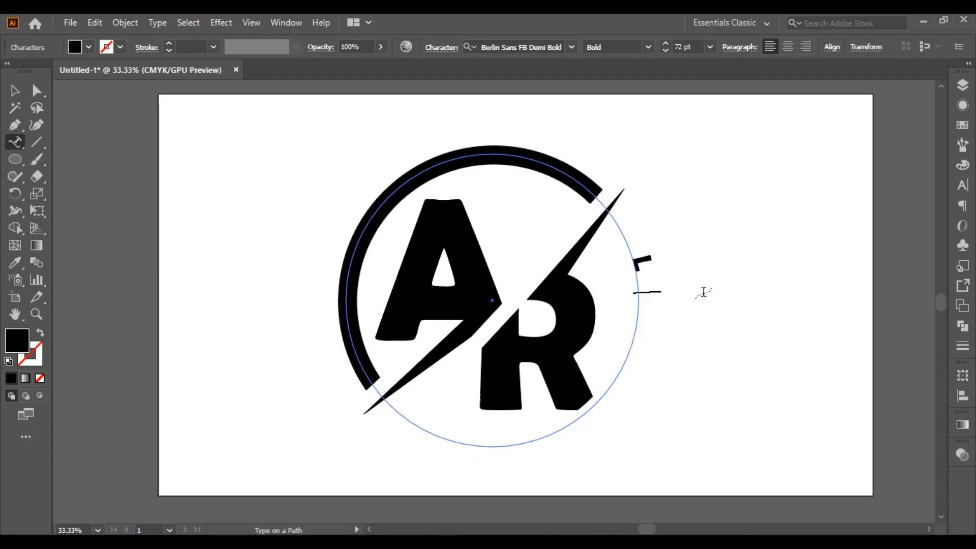
text(ogo)
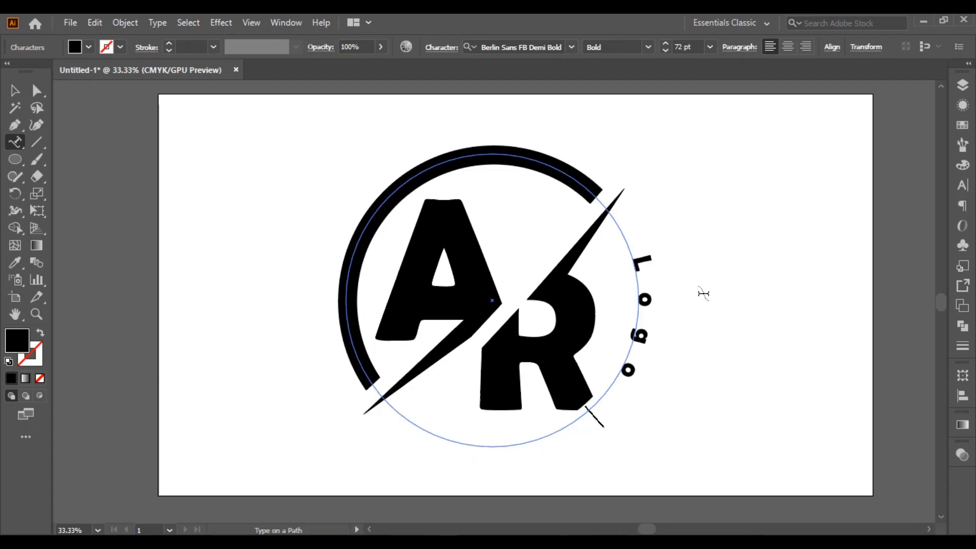
key(BackSpace)
key(BackSpace)
key(BackSpace)
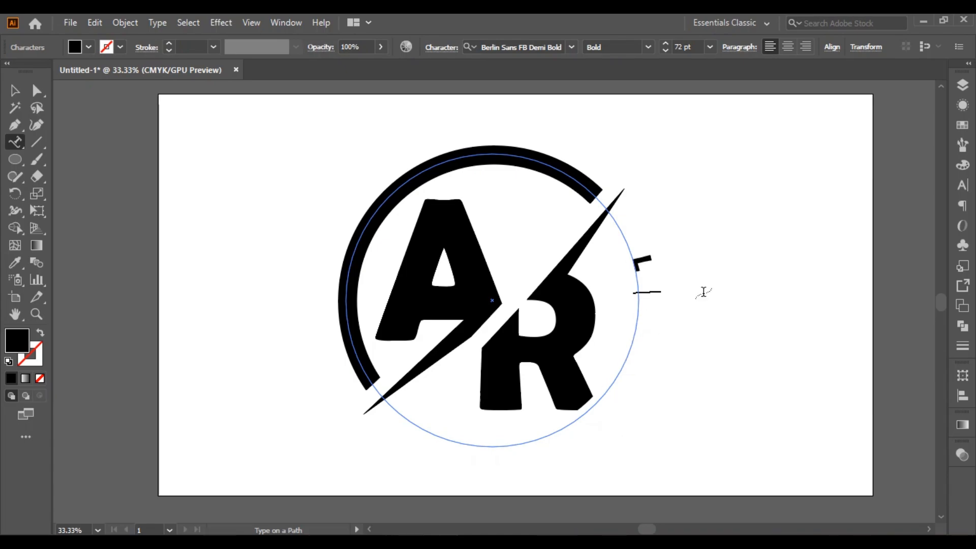
text(OG)
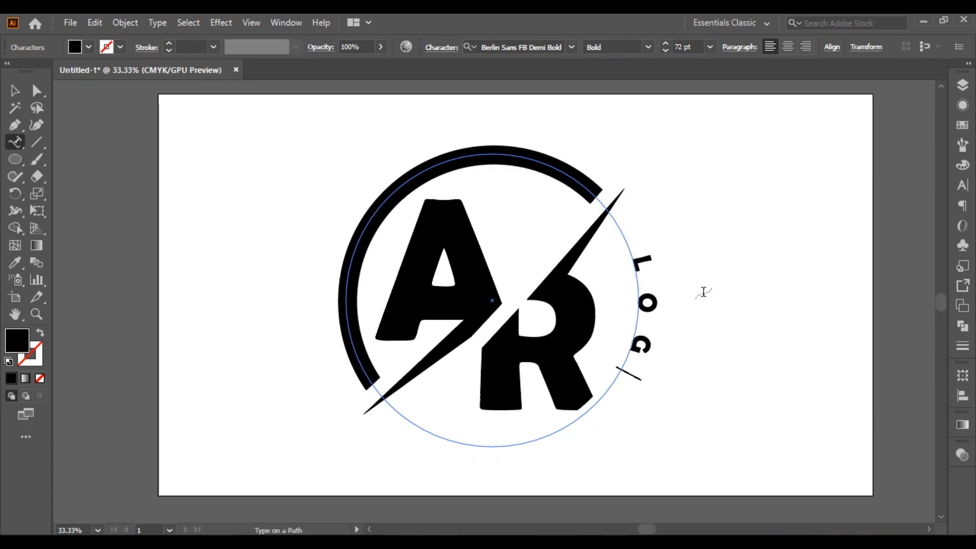
text(O D)
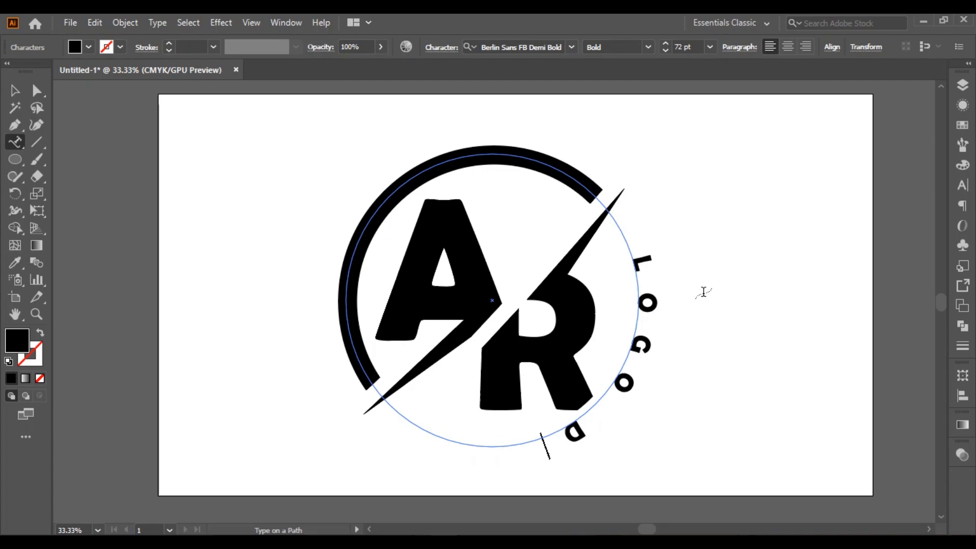
text(ESIGN)
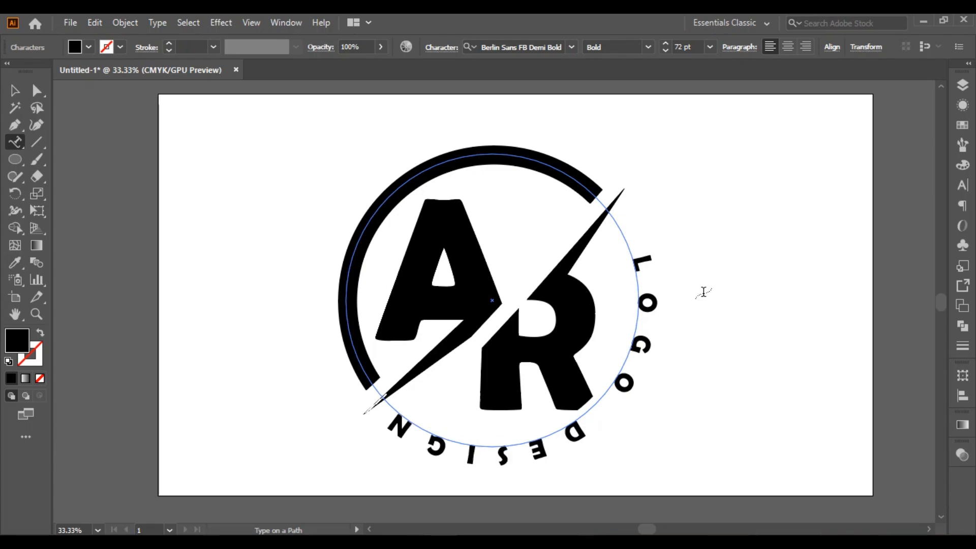
Step: Slide the LOGO DESIGN text counterclockwise along the circle to center it in the open lower-right part of the ring
click(15, 91)
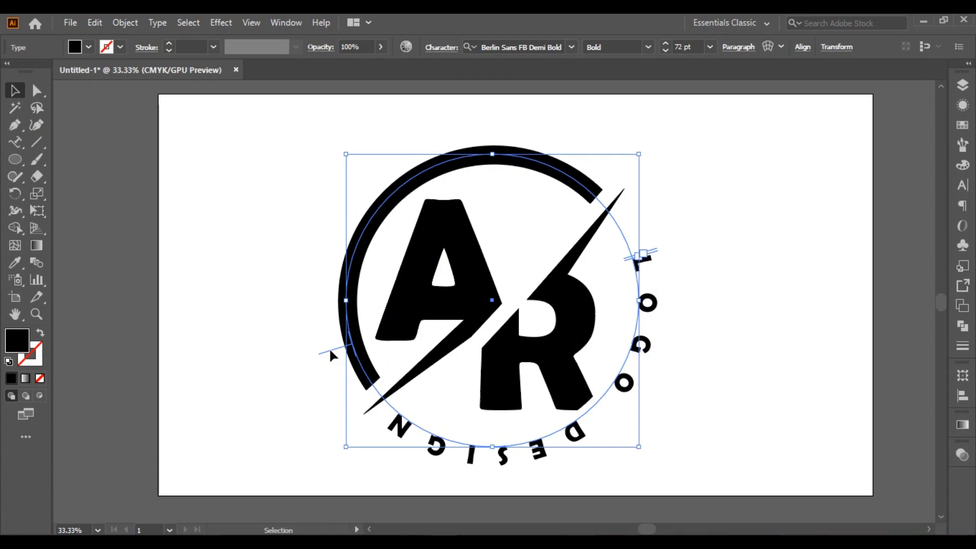
drag(329, 349, 335, 380)
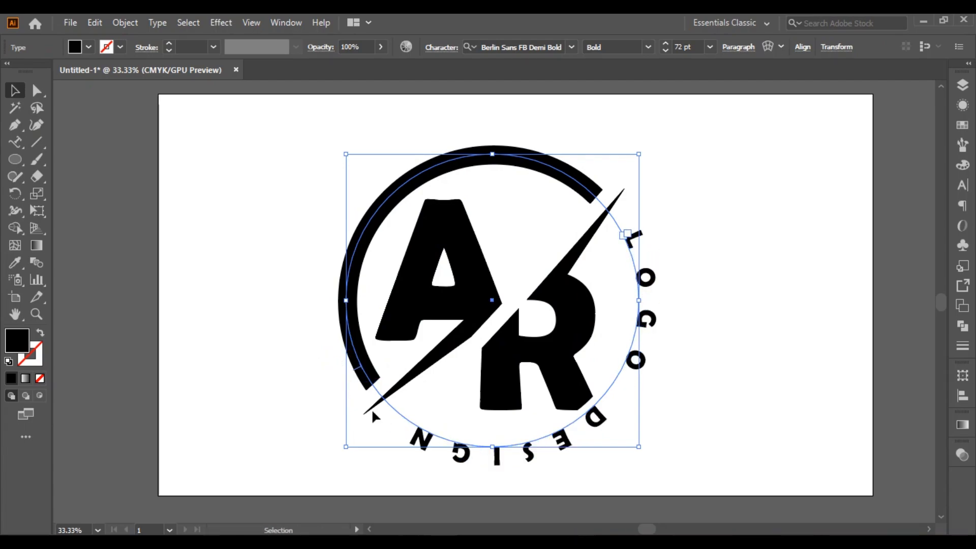
click(714, 381)
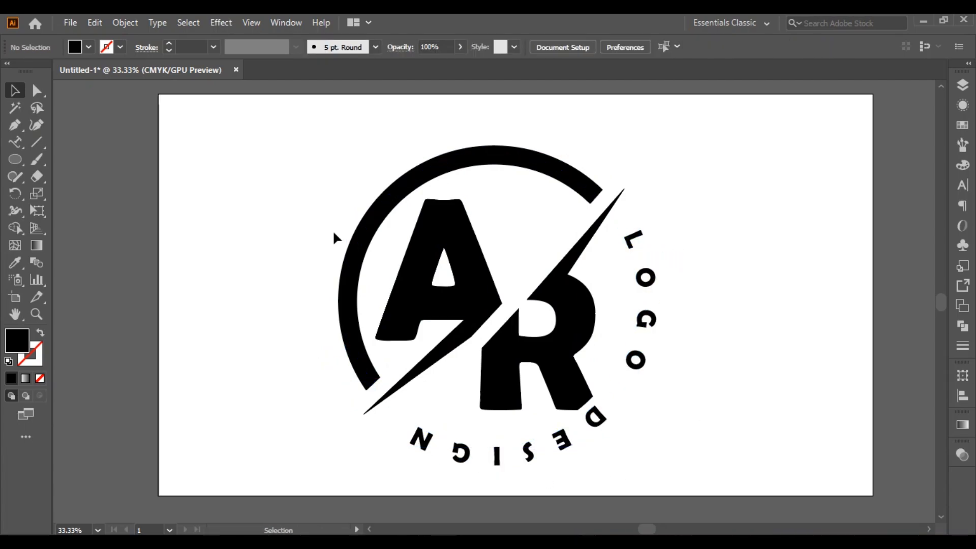
Step: Group the arc, the AR lettermark and the curved LOGO DESIGN text together
drag(239, 132, 736, 443)
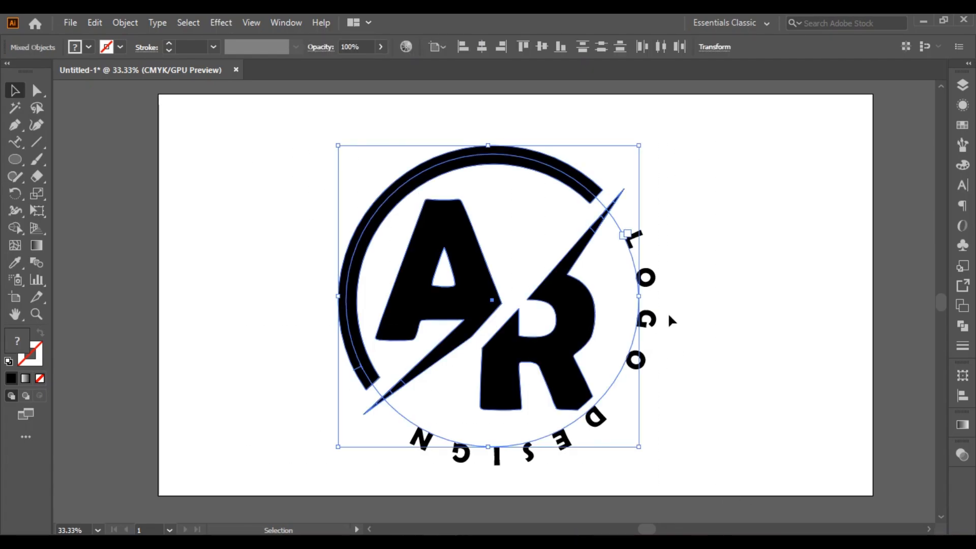
right_click(481, 177)
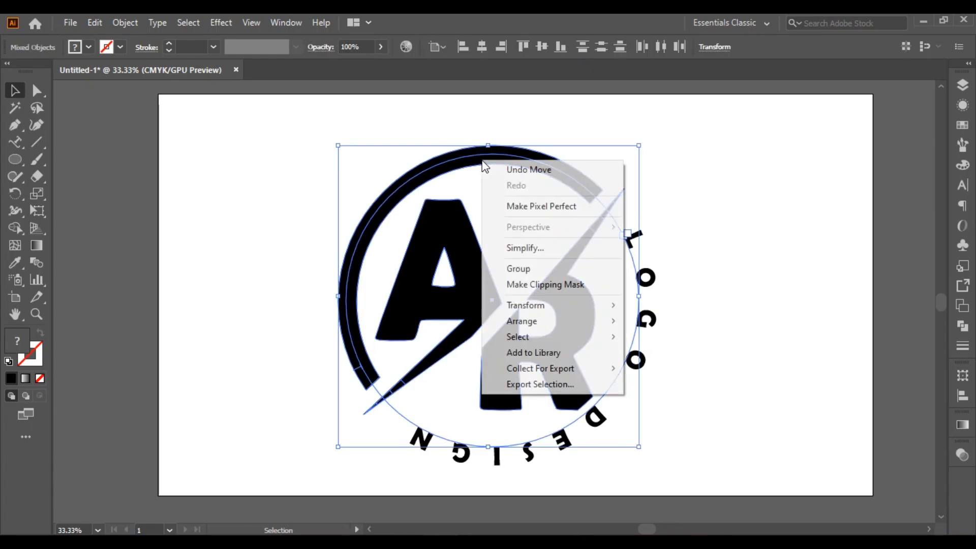
click(535, 265)
click(812, 227)
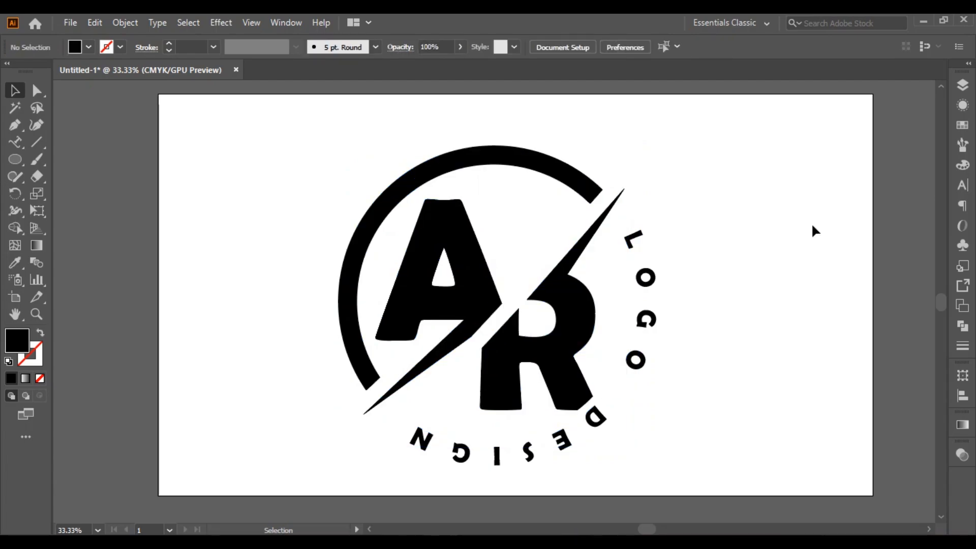
click(37, 90)
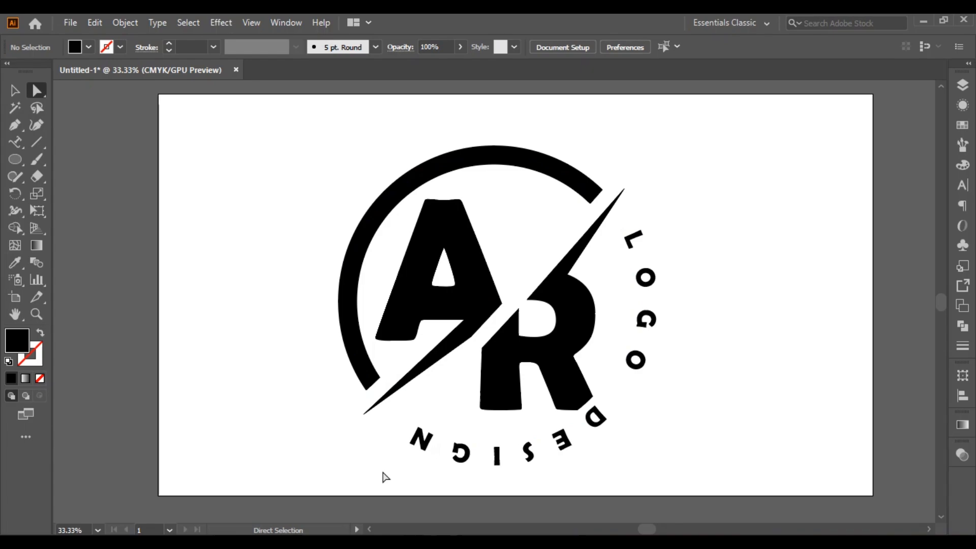
drag(364, 413, 372, 426)
key(ctrl+z)
click(284, 399)
drag(299, 136, 701, 483)
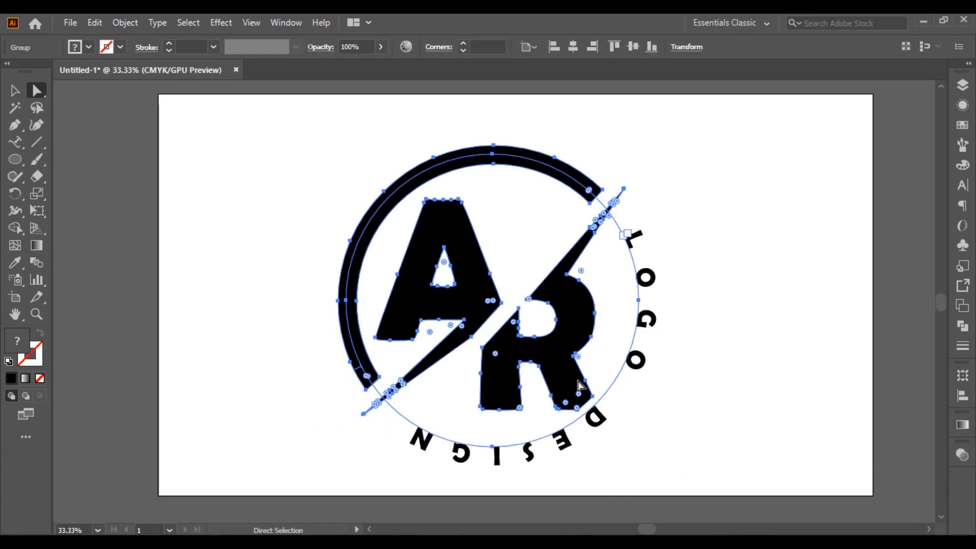
key(v)
click(138, 151)
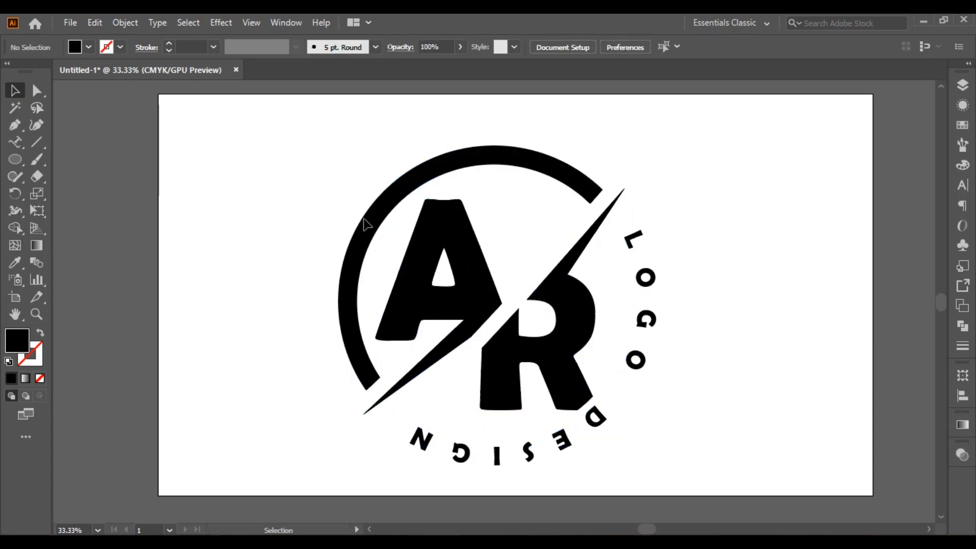
Step: Try to place the grouped AR logo from Illustrator directly into Gold Logo Mockup.psd in Photoshop
click(493, 301)
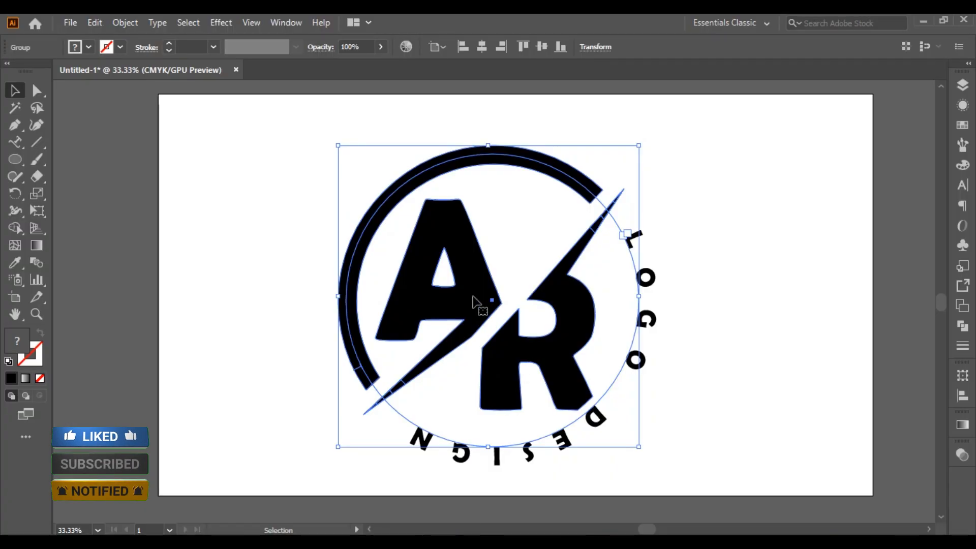
drag(479, 305, 377, 498)
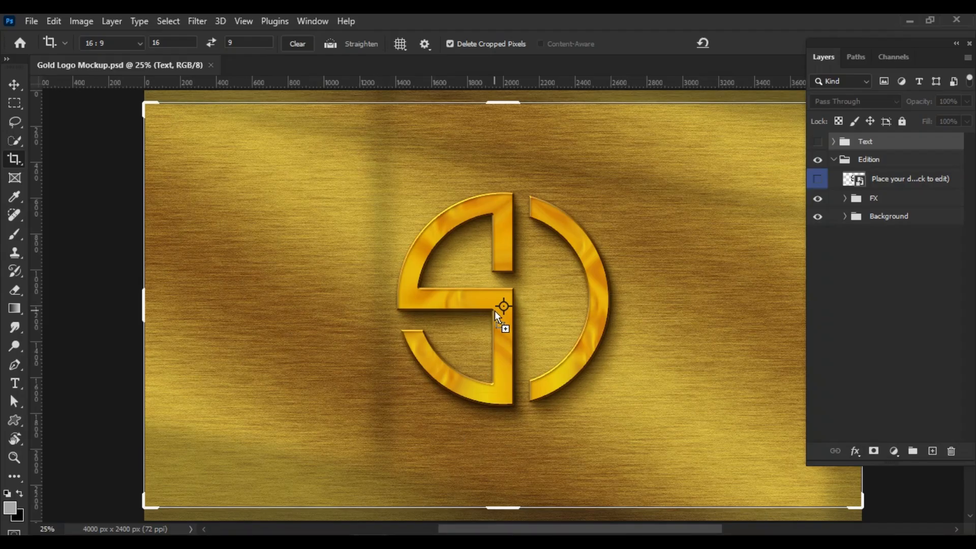
drag(495, 311, 494, 311)
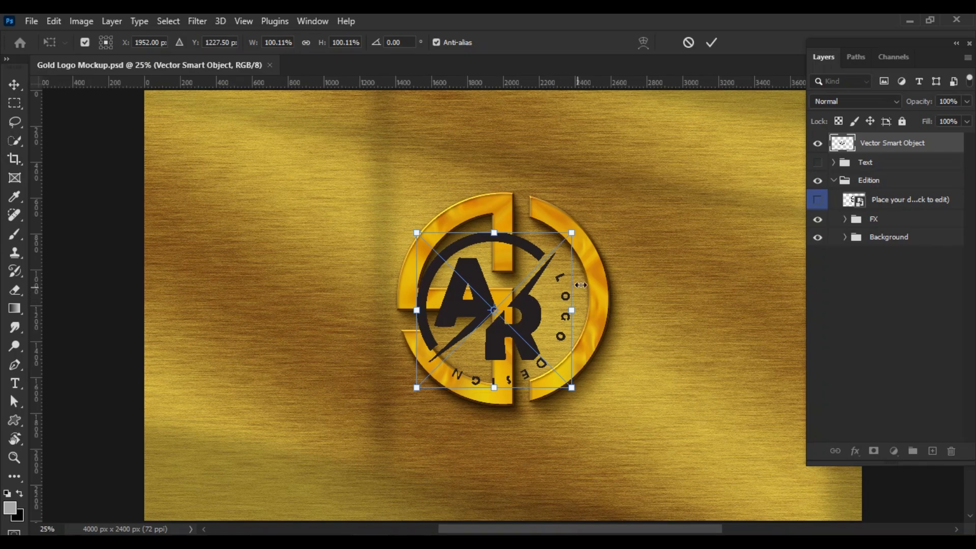
key(Escape)
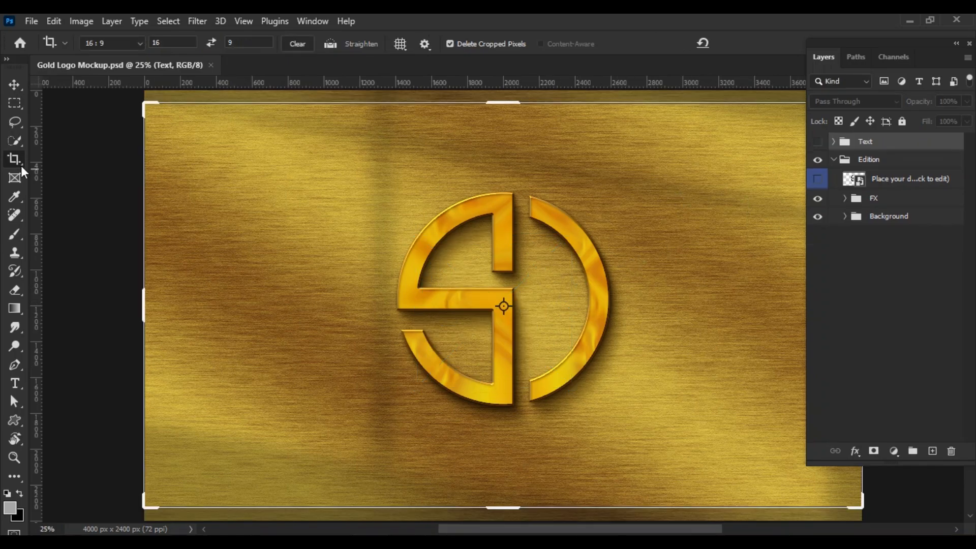
Step: Open the mockup's "Place your design here" smart object for editing and bring in the grouped AR logo from Illustrator
click(16, 84)
click(856, 179)
double_click(857, 179)
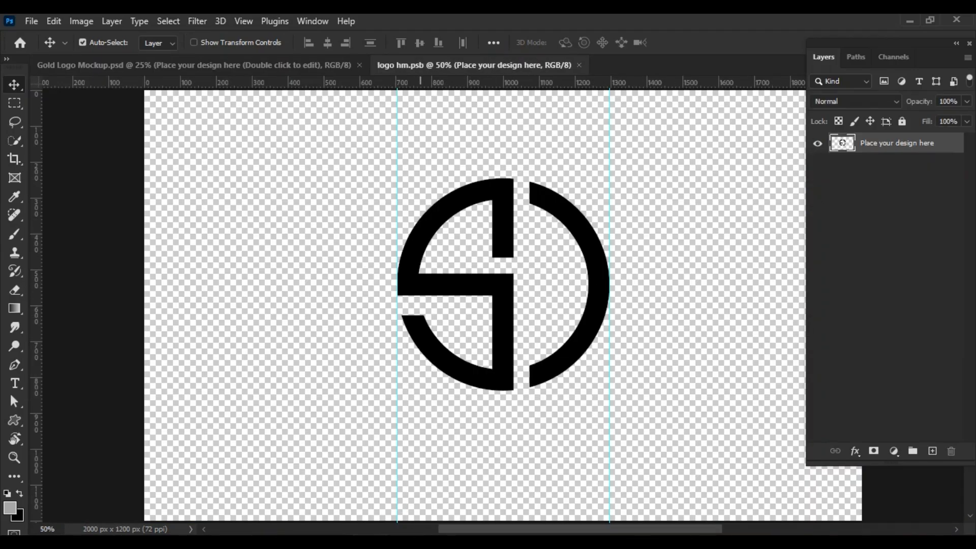
key(alt+Tab)
drag(524, 351, 505, 340)
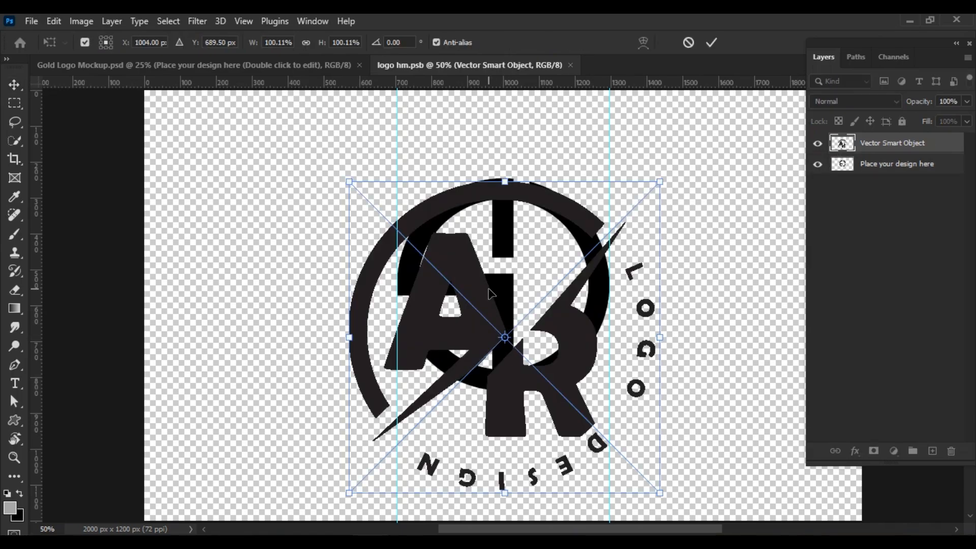
Step: Scale the placed AR logo to about 73.7%, center it over the placeholder emblem, and hide the placeholder layer
drag(481, 290, 502, 277)
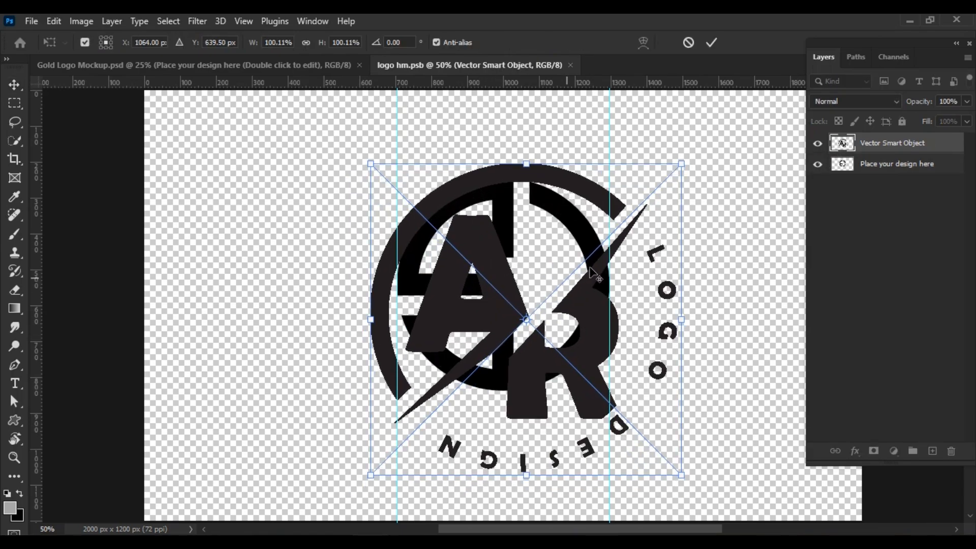
drag(681, 164, 662, 183)
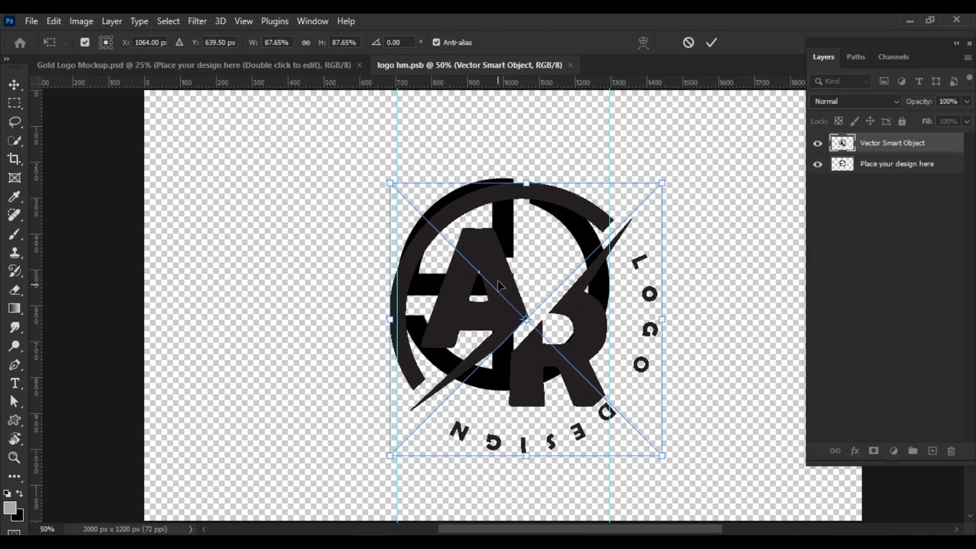
drag(504, 294, 506, 280)
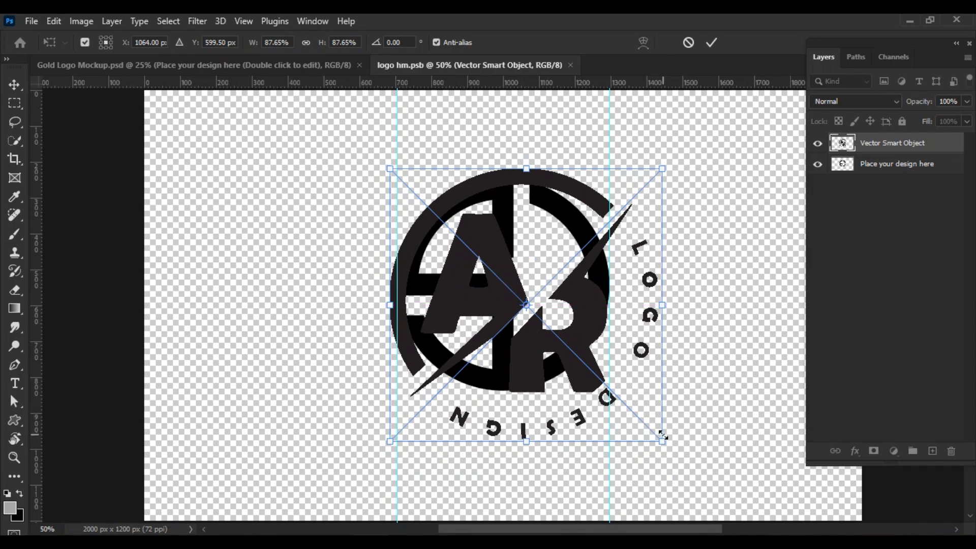
drag(661, 439, 619, 399)
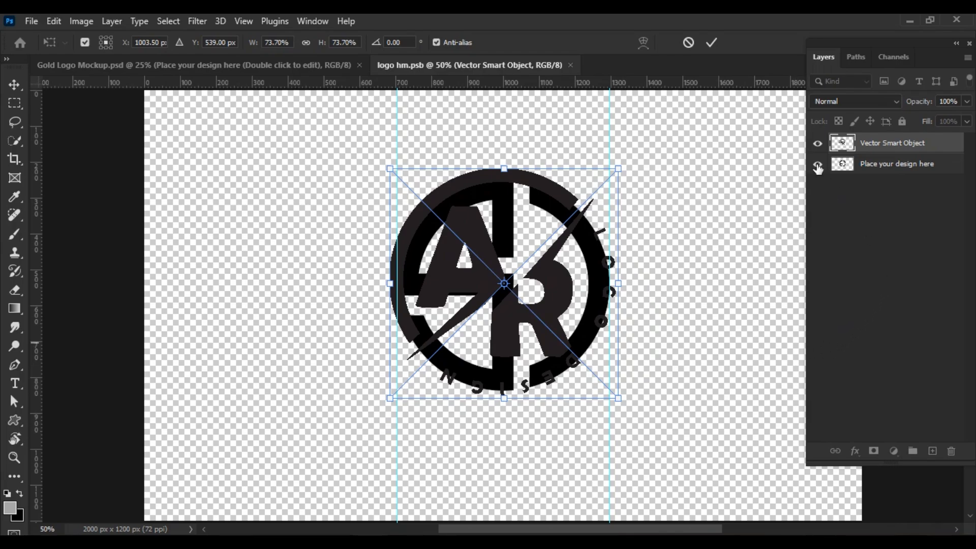
click(818, 164)
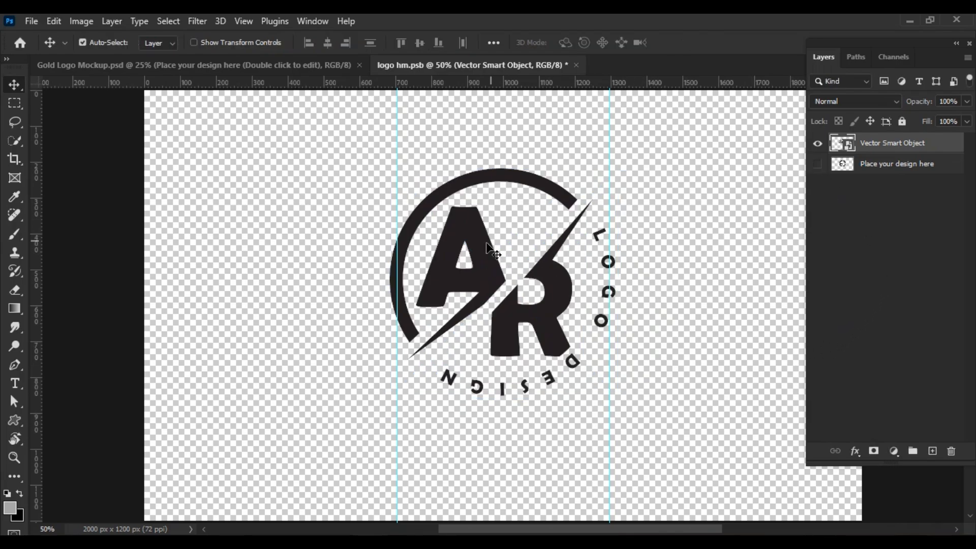
Step: Move the AR logo slightly down and scale it to about 68.16% so it fits between the vertical guides
drag(484, 256, 484, 263)
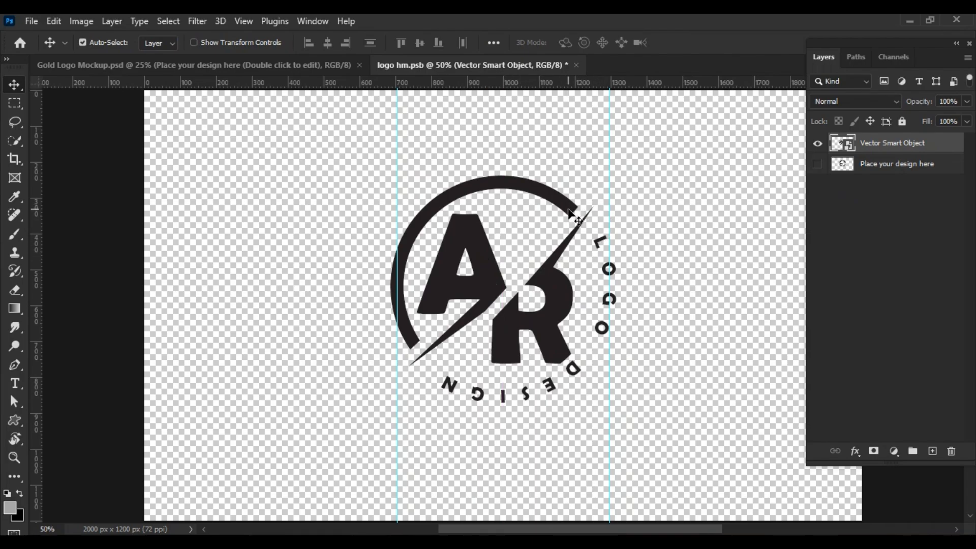
key(ctrl+t)
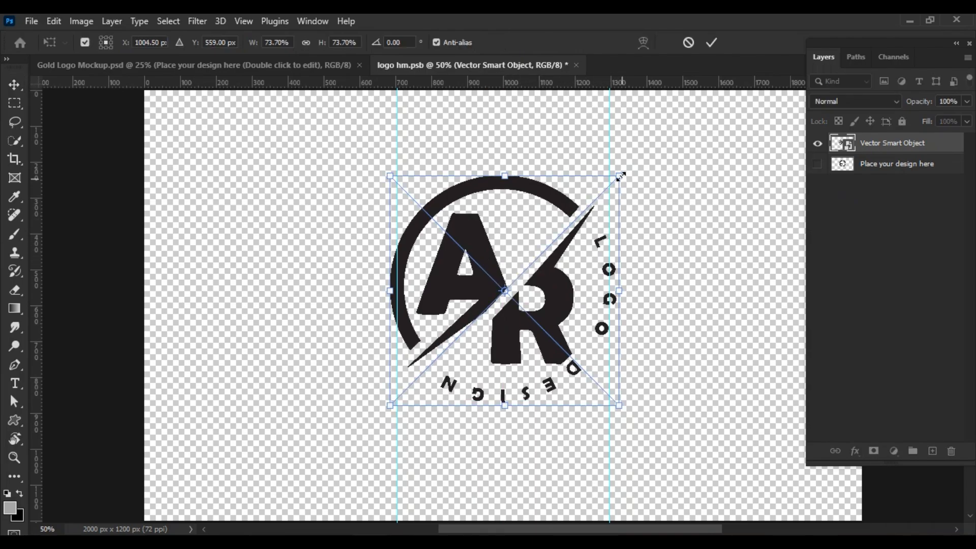
drag(620, 178, 611, 185)
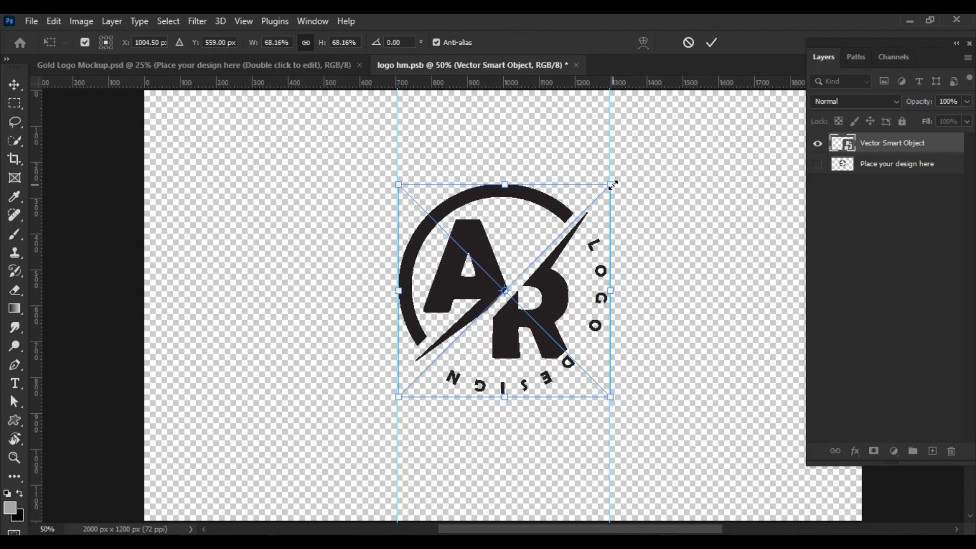
key(Return)
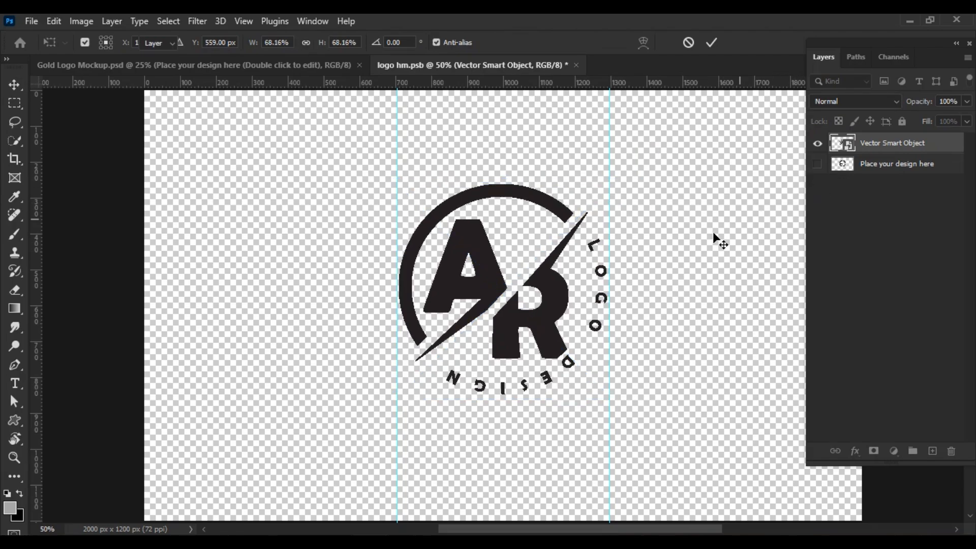
Step: Save the edited smart object logo hm.psb and return to Gold Logo Mockup.psd
key(ctrl+s)
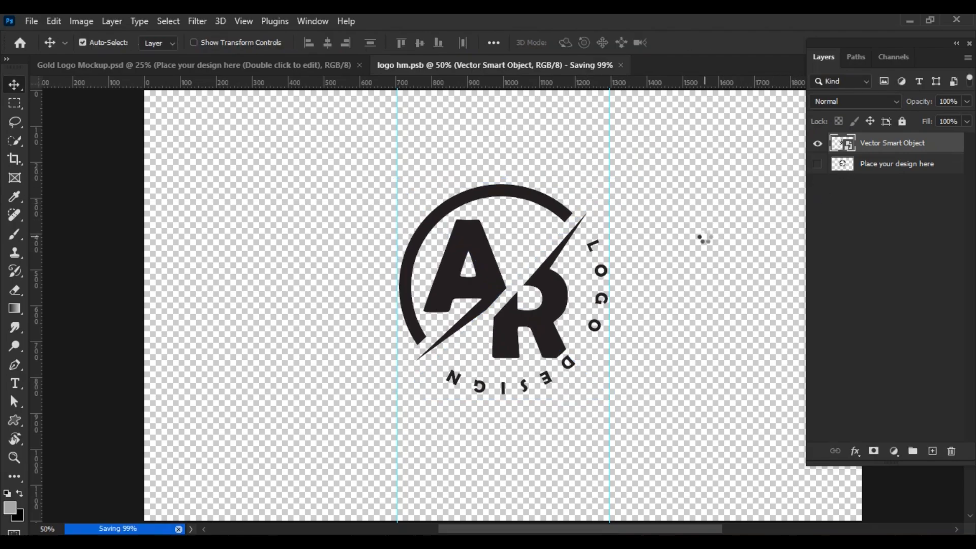
click(212, 67)
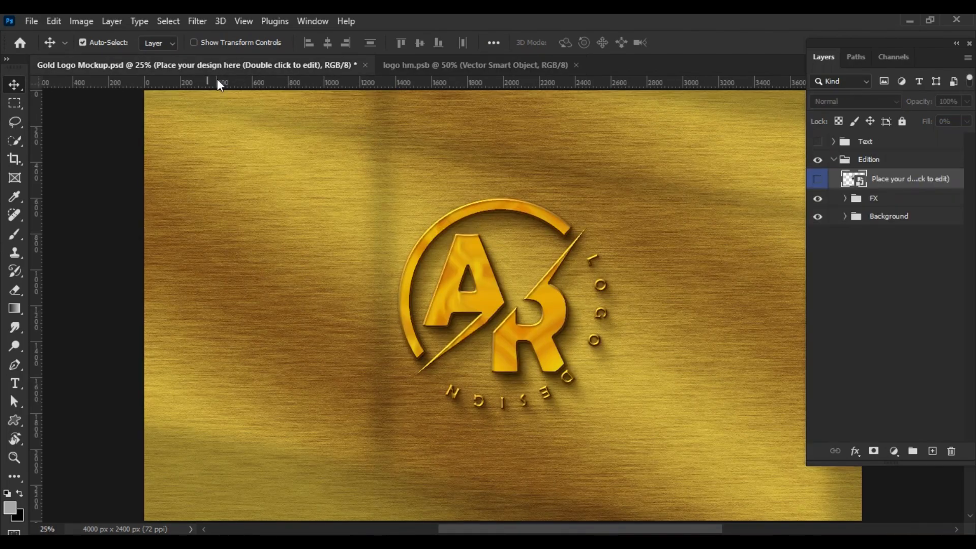